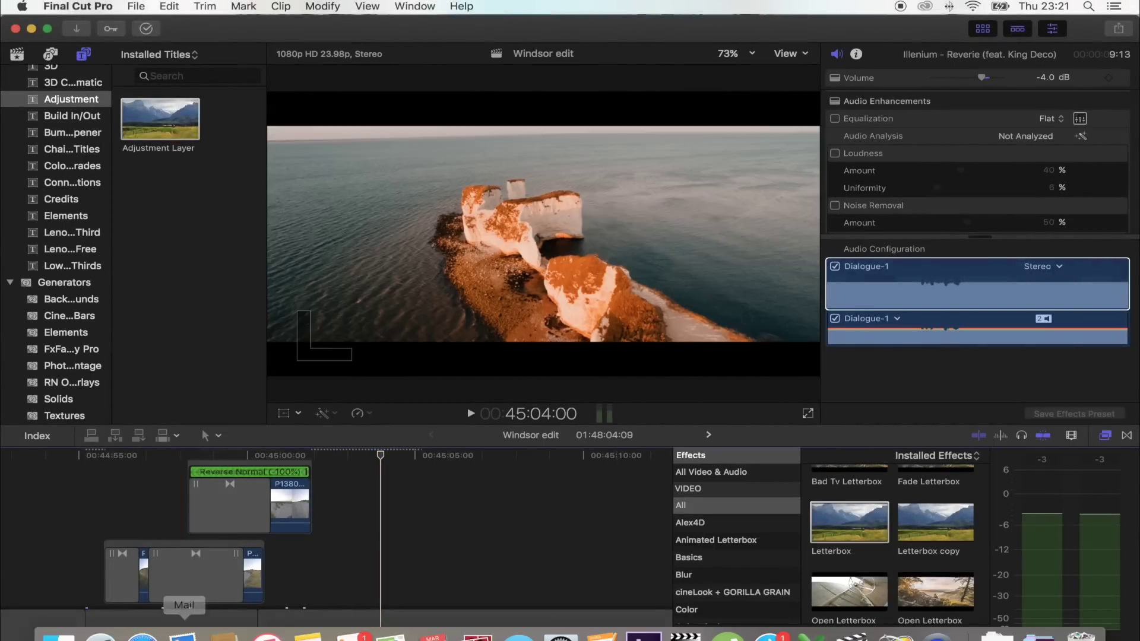
- Bring Safari to the front, showing the KOLD - My Year 2016 YouTube video
click(143, 636)
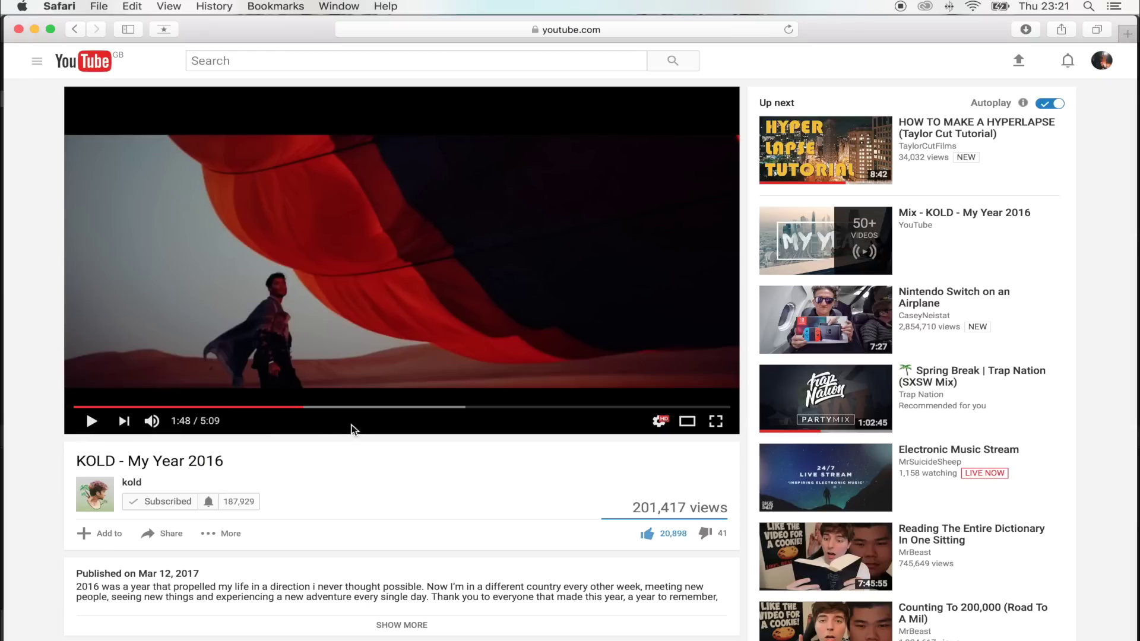
- Play the KOLD video on to 1:51, pause it, and return to the Windsor edit
click(92, 421)
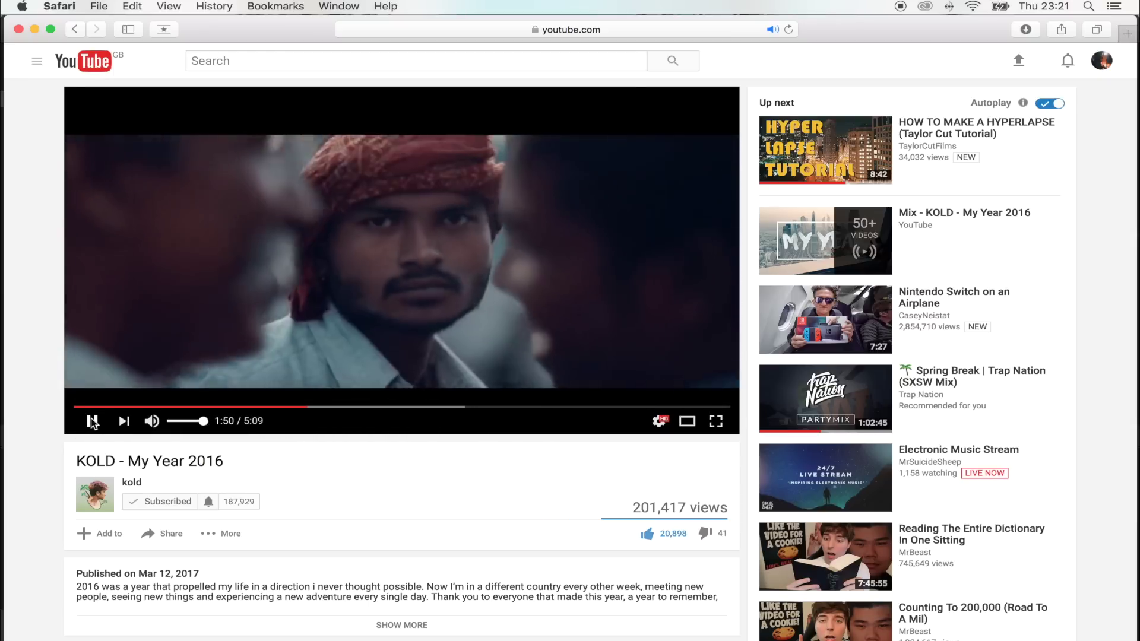
click(92, 421)
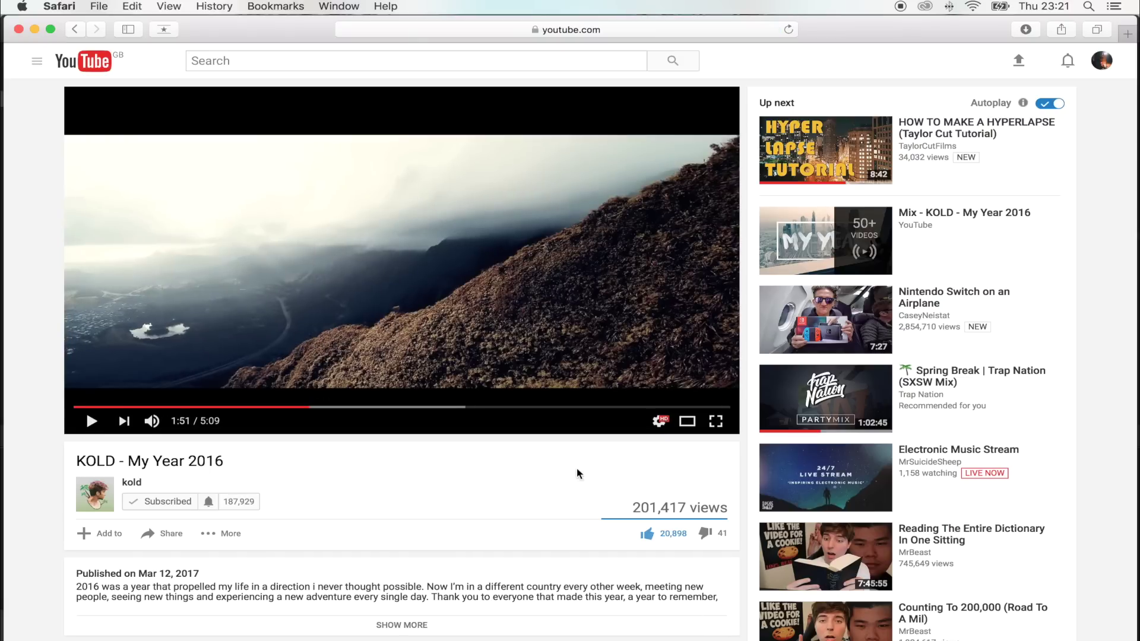
key(super+Tab)
scroll(471, 590, down, 5)
scroll(366, 522, up, 3)
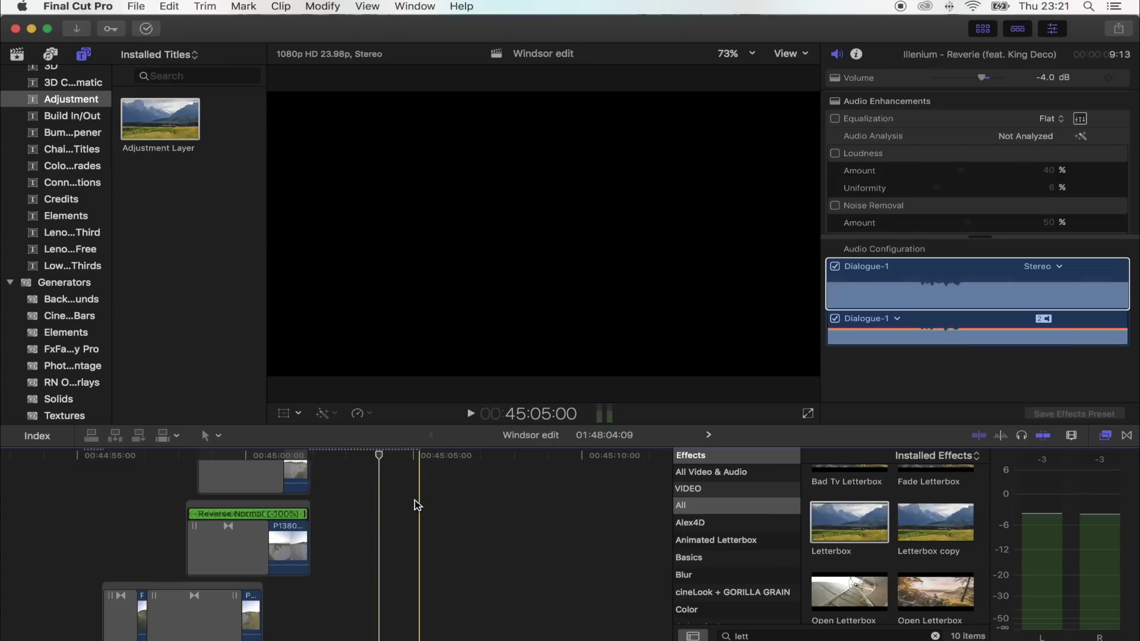
- Play back the earlier part of the Windsor edit, then stop near the P1380021 and GOPR6829 clips
scroll(376, 532, left, 3)
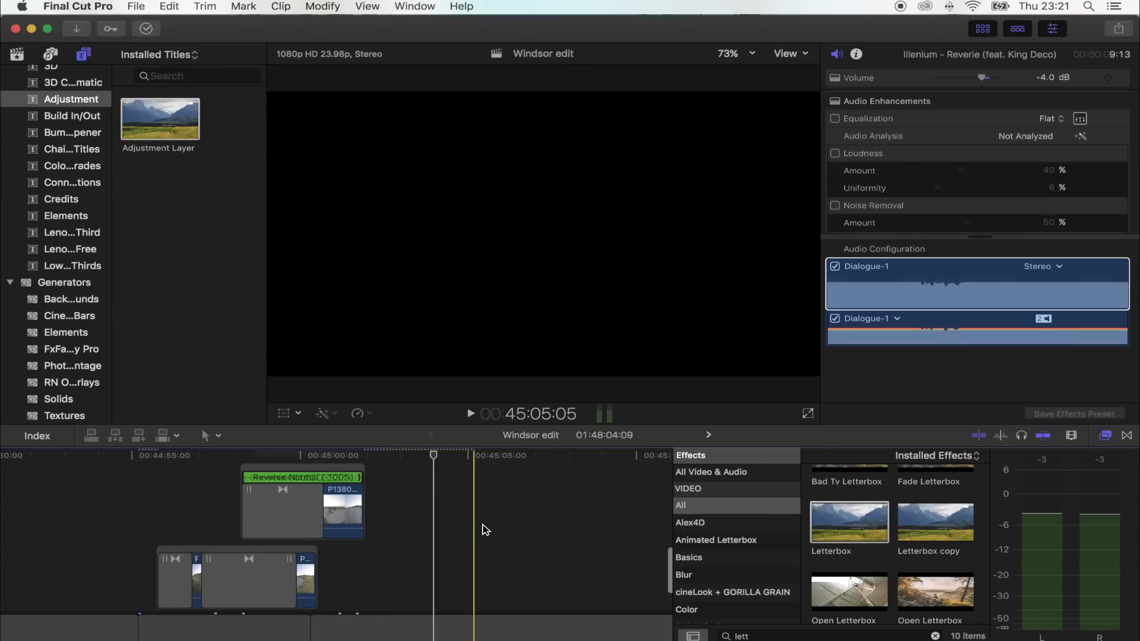
scroll(422, 547, down, 3)
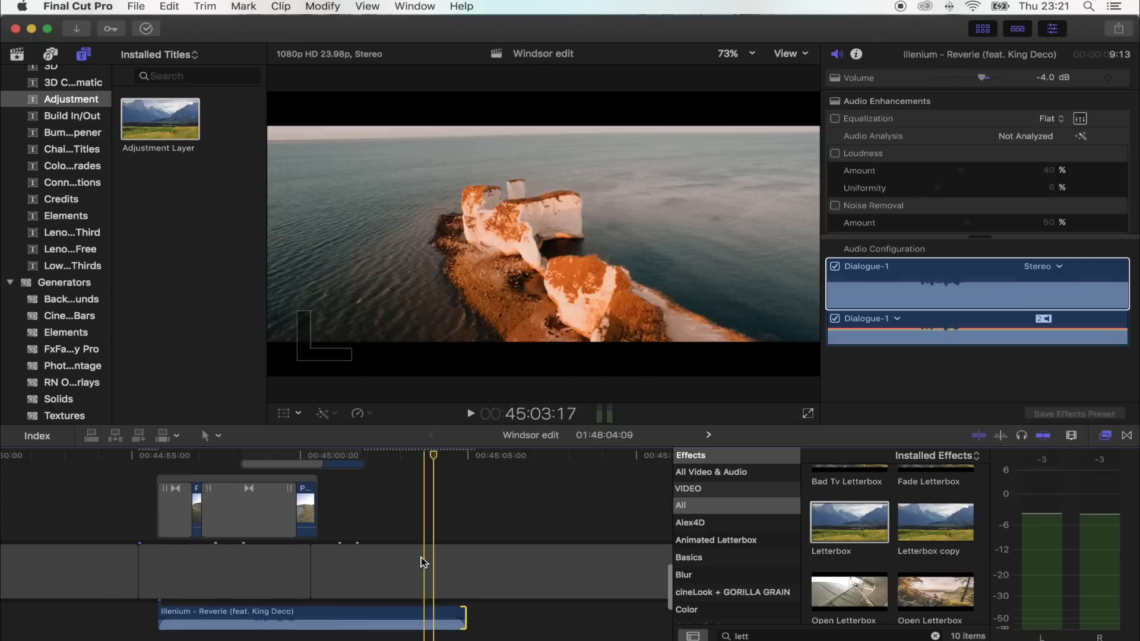
key(space)
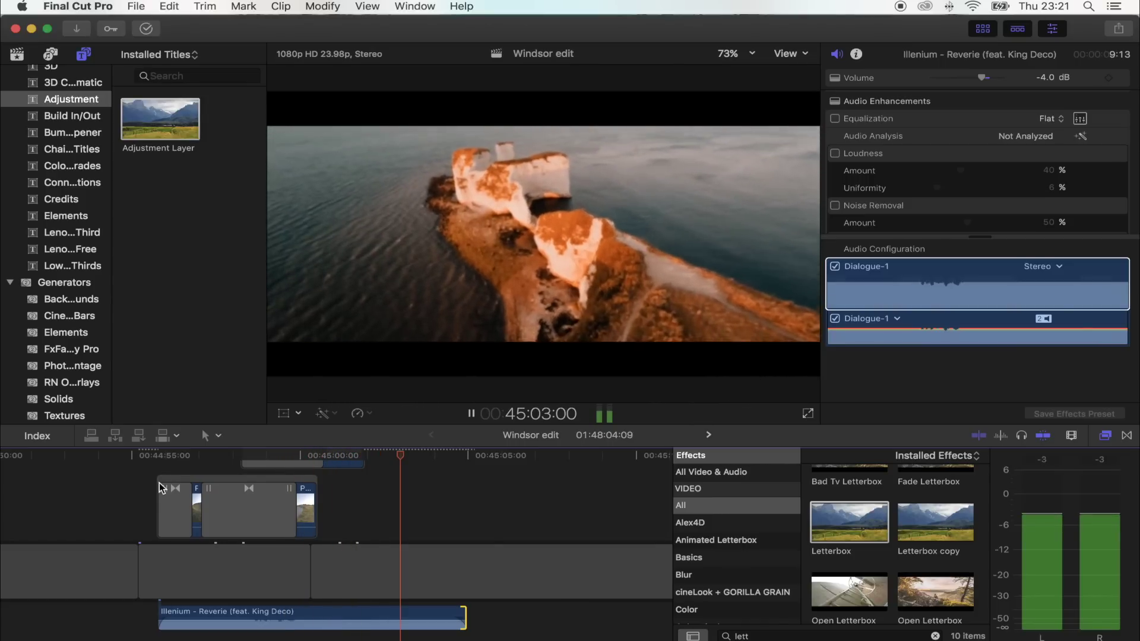
key(space)
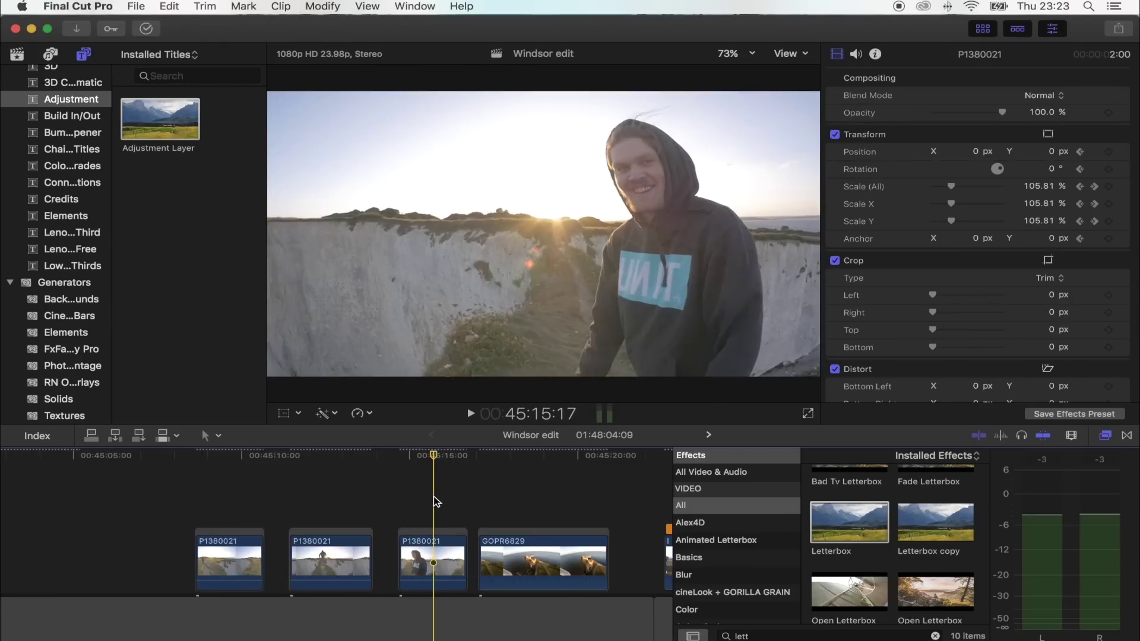
- Preview Smooth Zoom Out Tool in the Smooth Zooms transitions category, then switch to Finder
click(1126, 435)
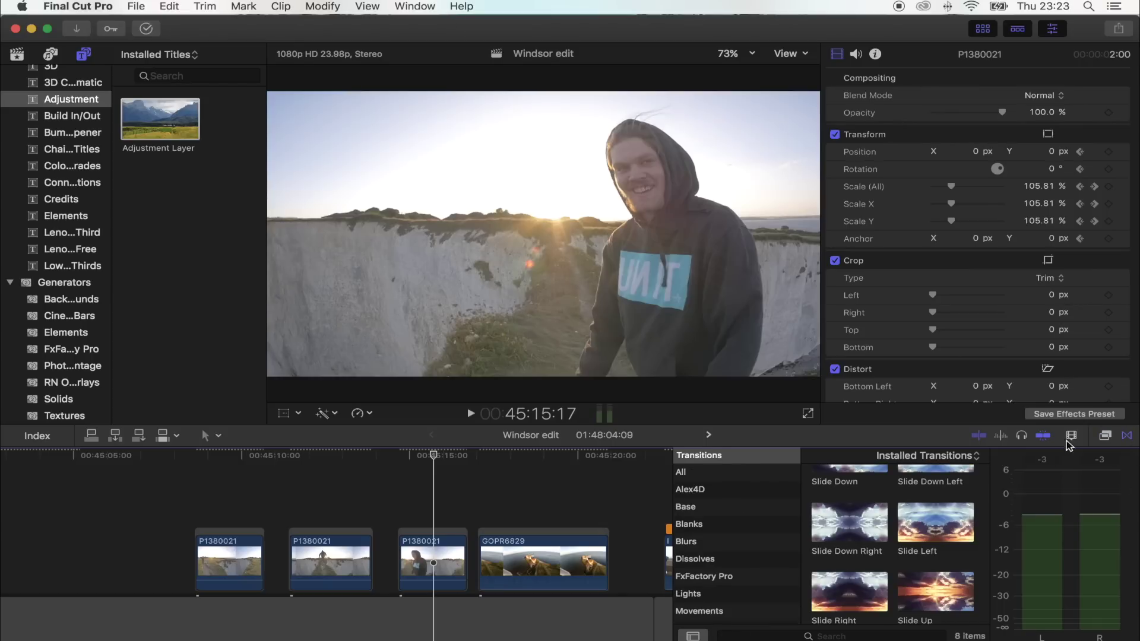
scroll(721, 511, down, 5)
click(722, 511)
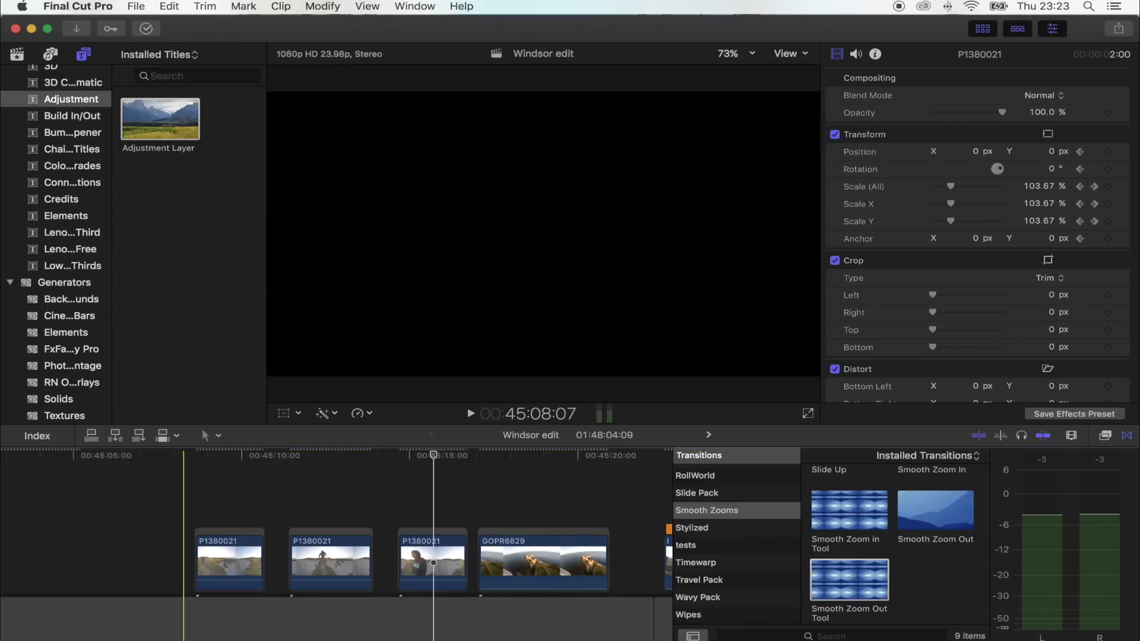
click(822, 590)
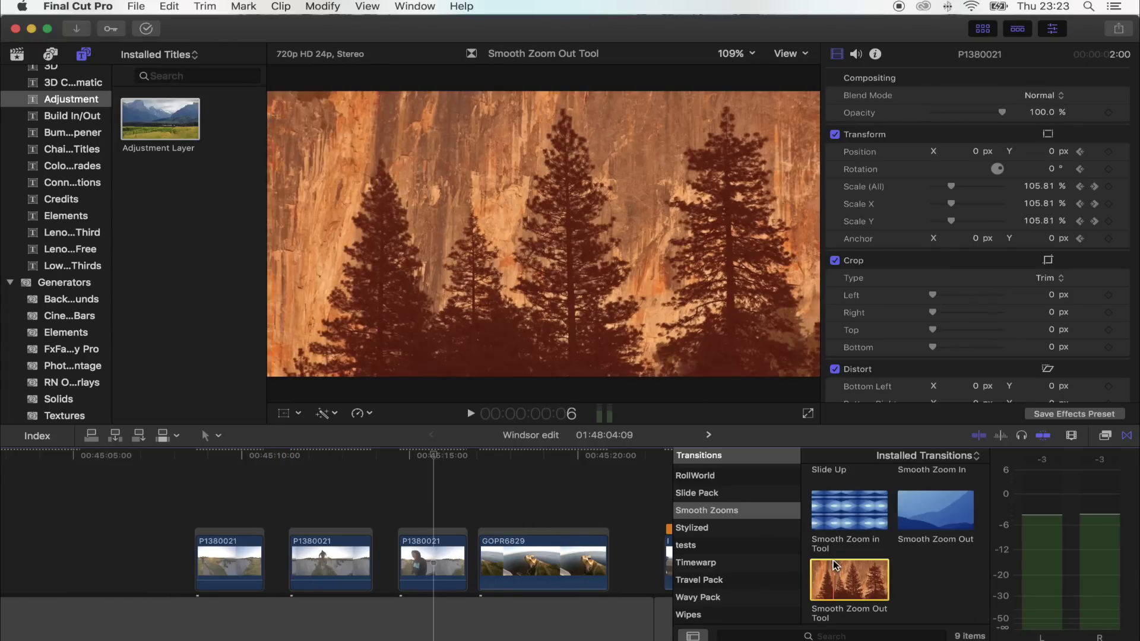
key(super+Tab)
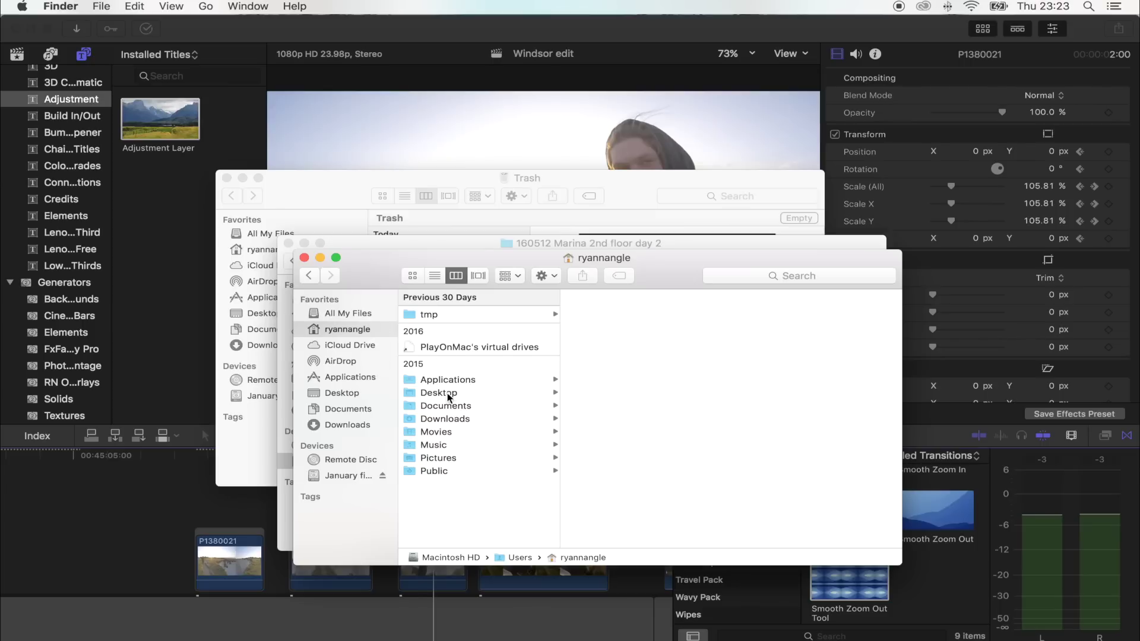
- Locate the Movies > Motion Templates > Transitions > Smooth Zooms folder in Finder, then return to Final Cut Pro
click(454, 433)
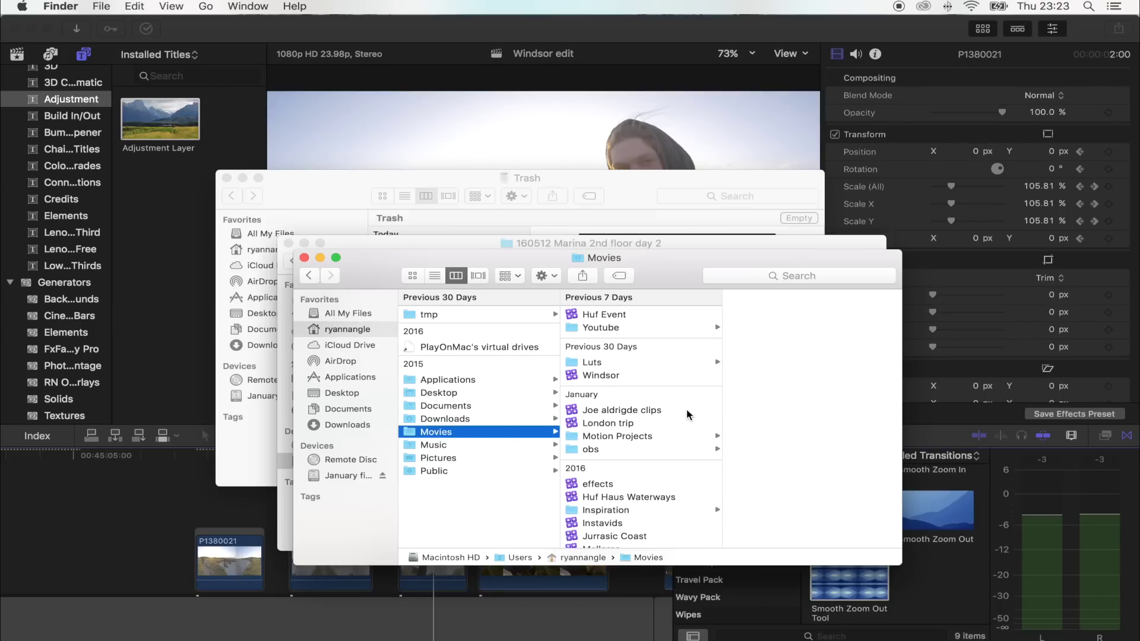
scroll(689, 415, down, 5)
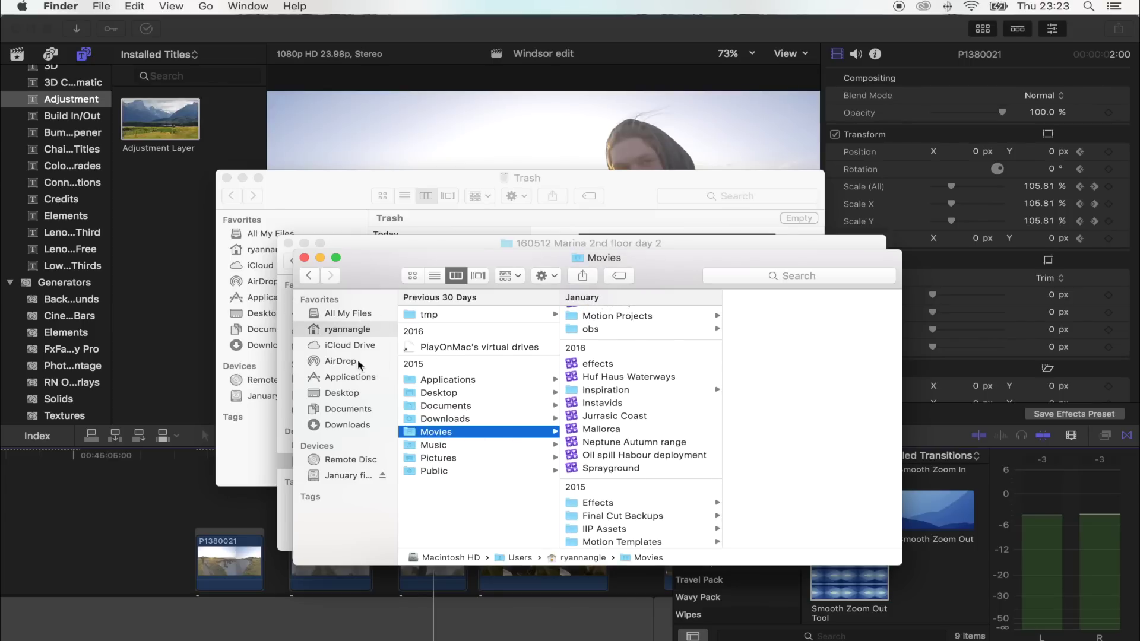
click(656, 542)
click(767, 355)
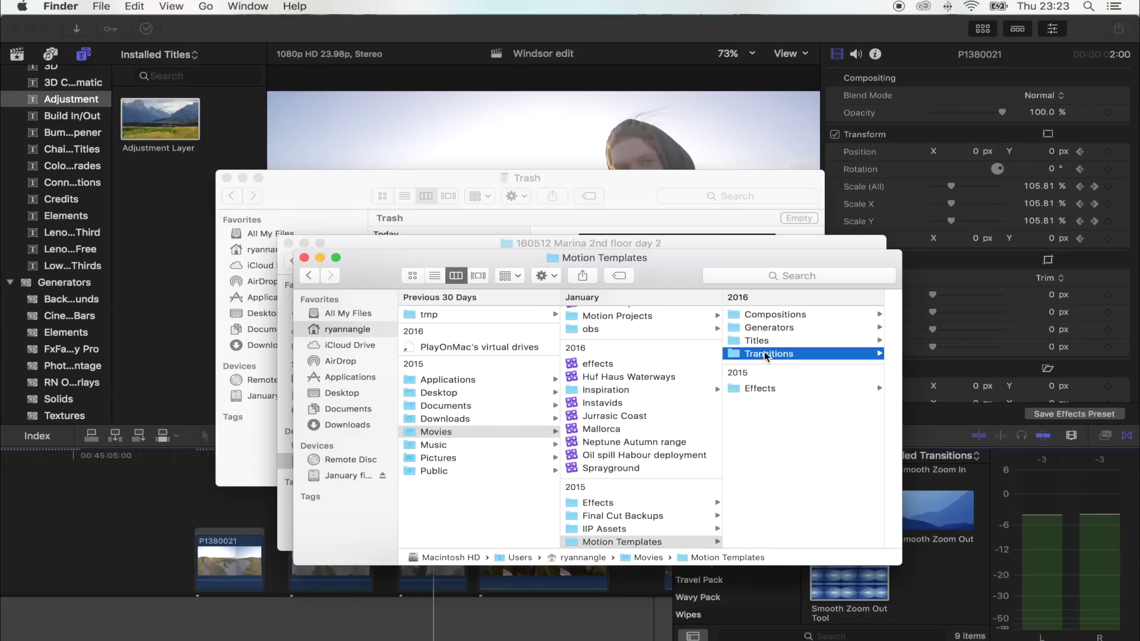
scroll(790, 386, down, 4)
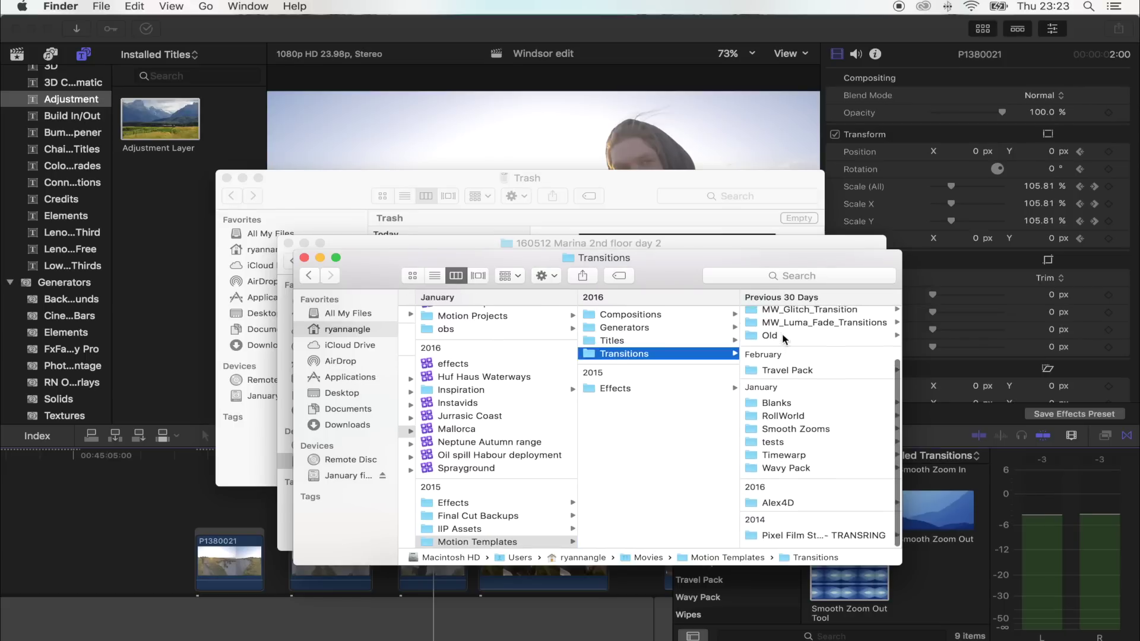
click(807, 439)
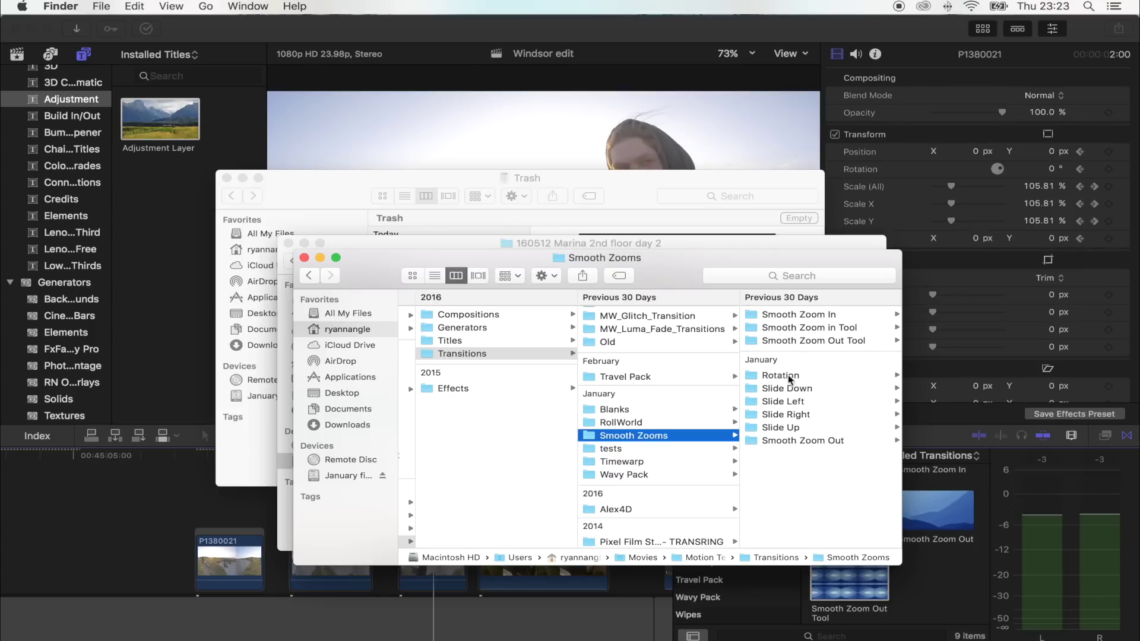
click(164, 485)
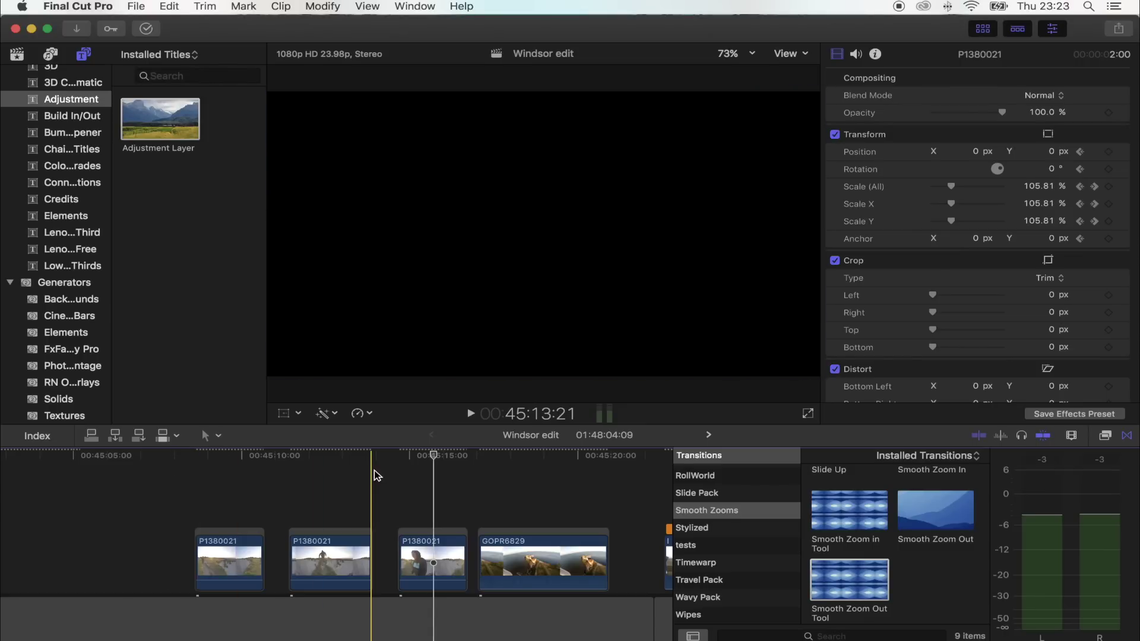
- Extend the first P1380021 clip so it starts earlier
scroll(360, 553, right, 2)
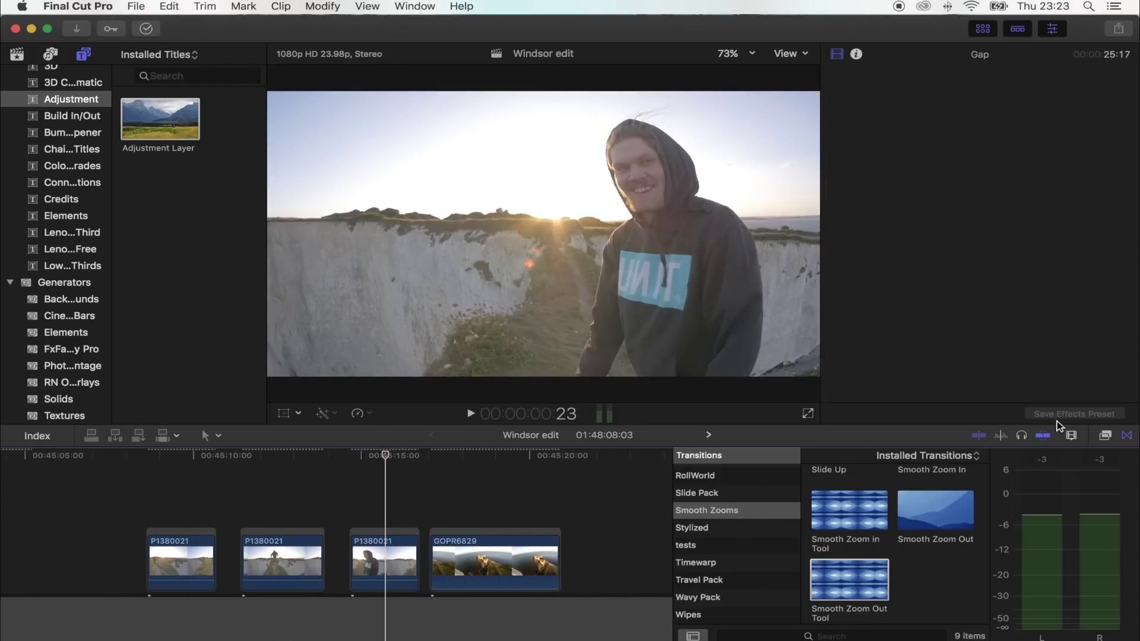
click(1129, 438)
click(1128, 437)
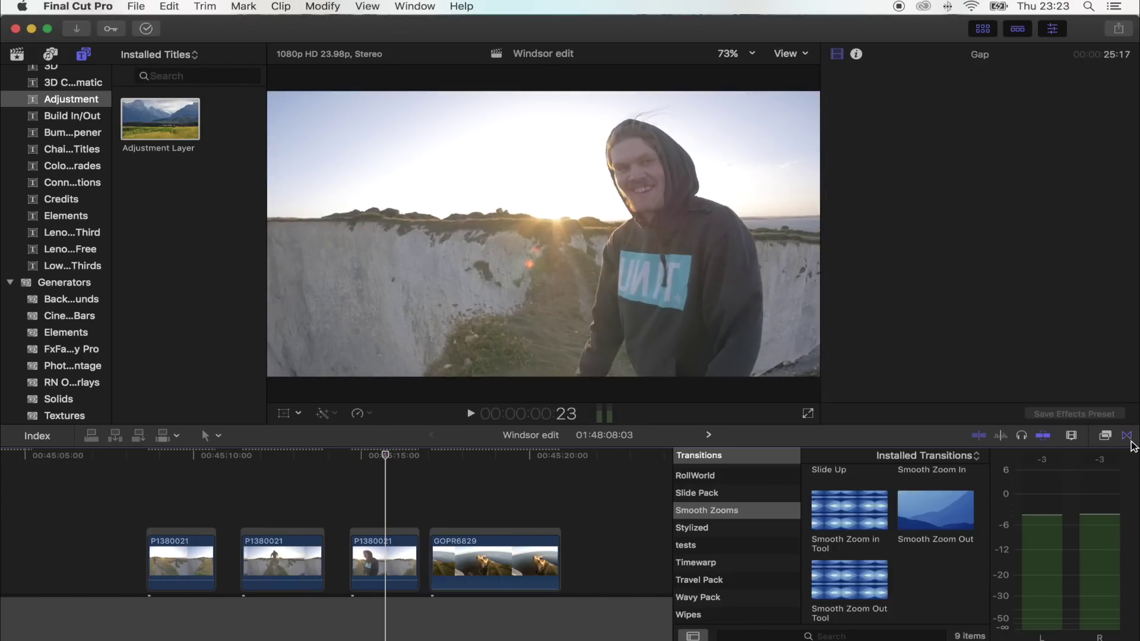
scroll(351, 579, right, 1)
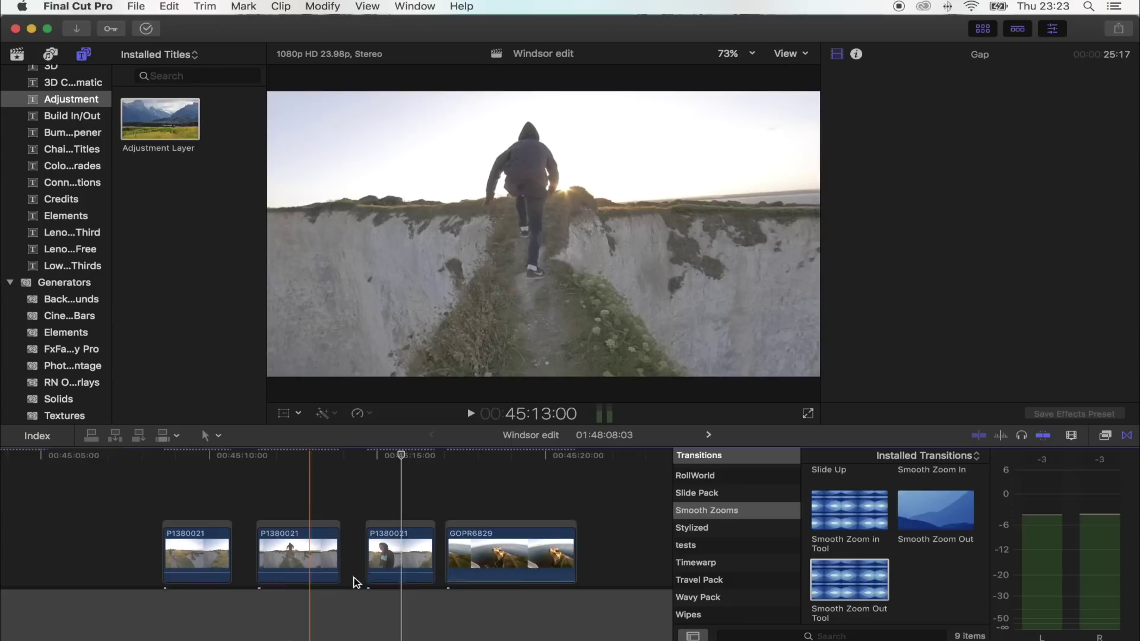
click(182, 497)
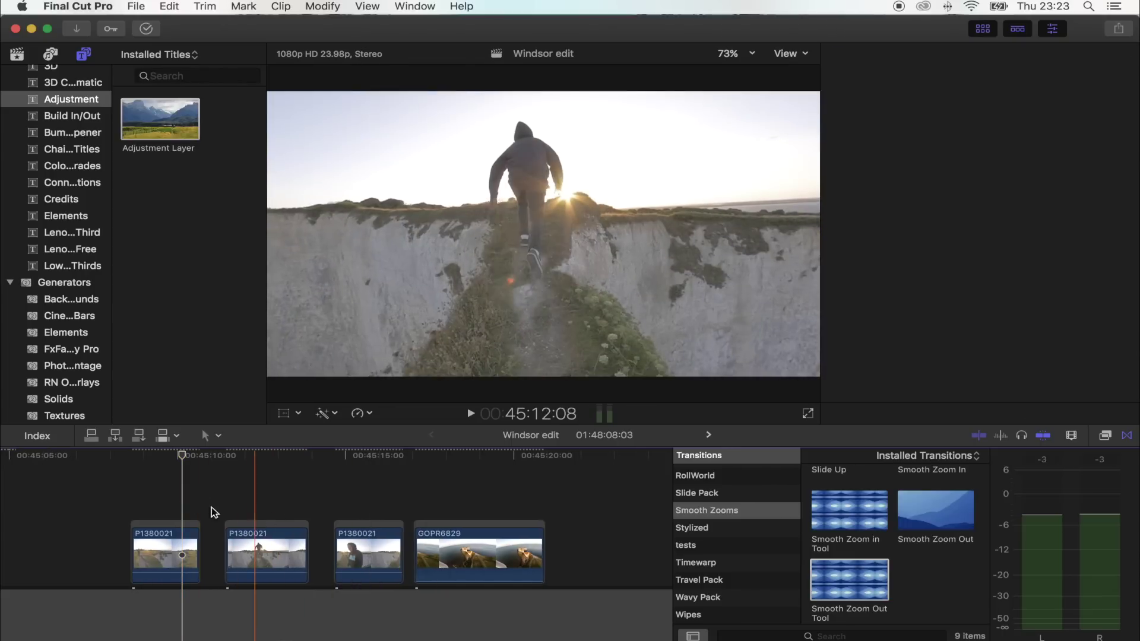
drag(133, 551, 80, 551)
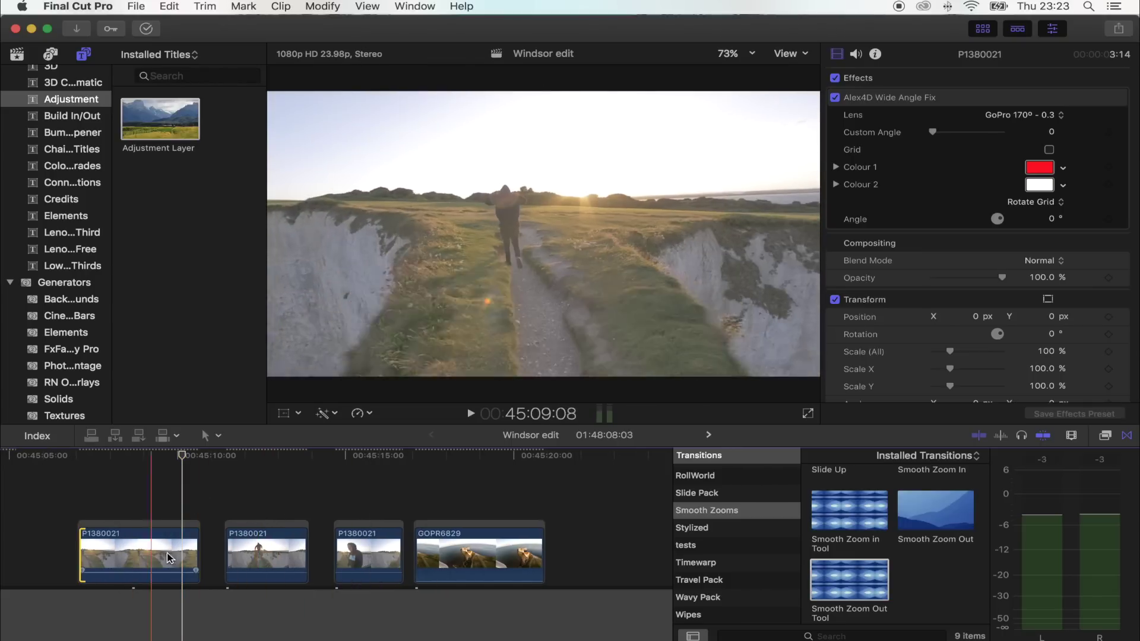
- Move GOPR6829 about 1:13 later and the third P1380021 clip 20 frames later
scroll(150, 552, right, 1)
click(222, 553)
drag(435, 524, 487, 524)
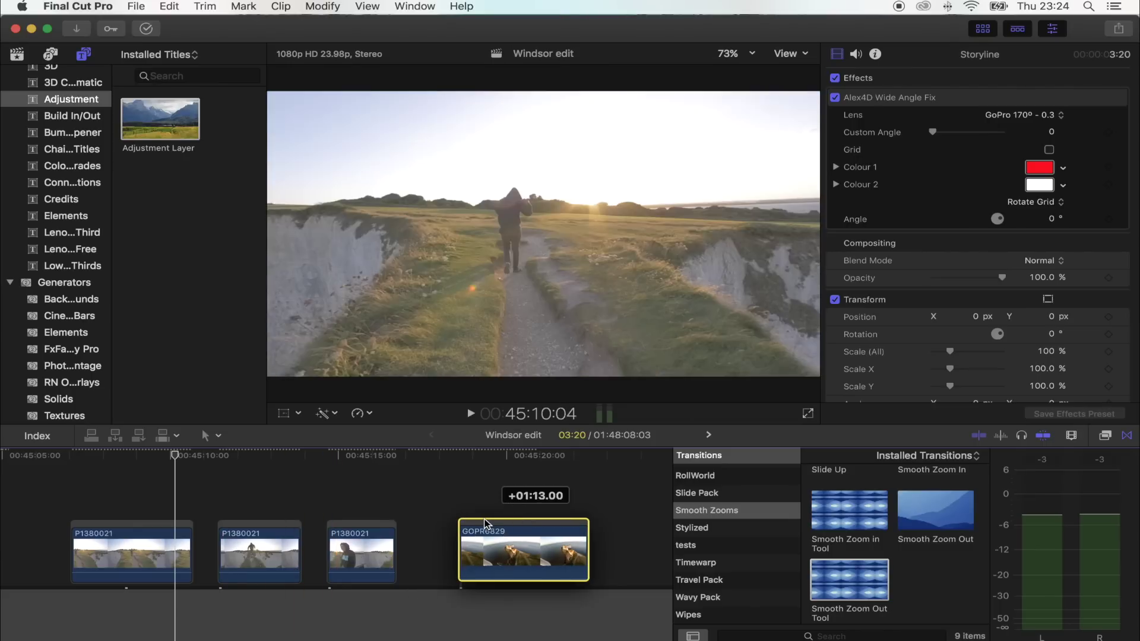
drag(366, 525, 394, 524)
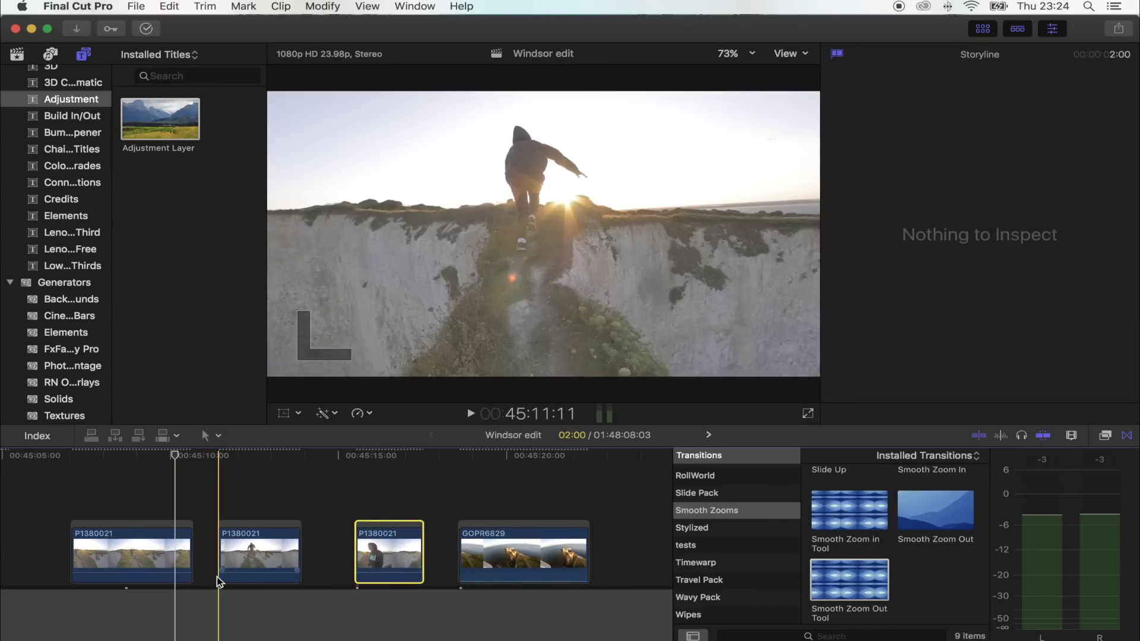
- Place a Smooth Zoom Out Tool transition between the first two clips
click(226, 540)
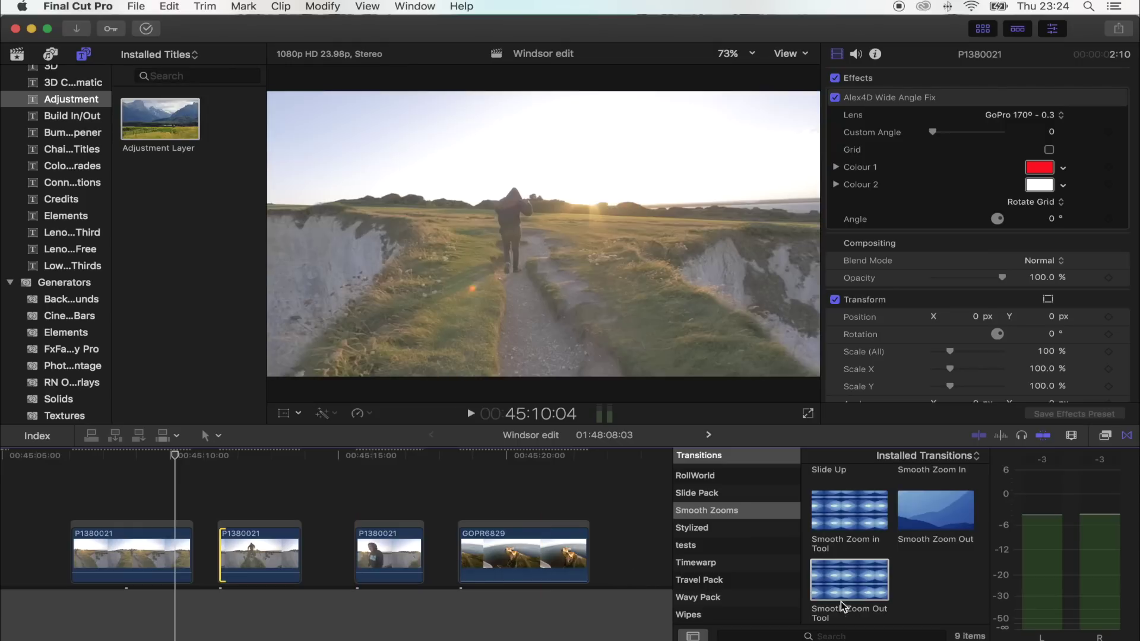
drag(849, 585, 286, 557)
key(super+equal)
key(super+equal)
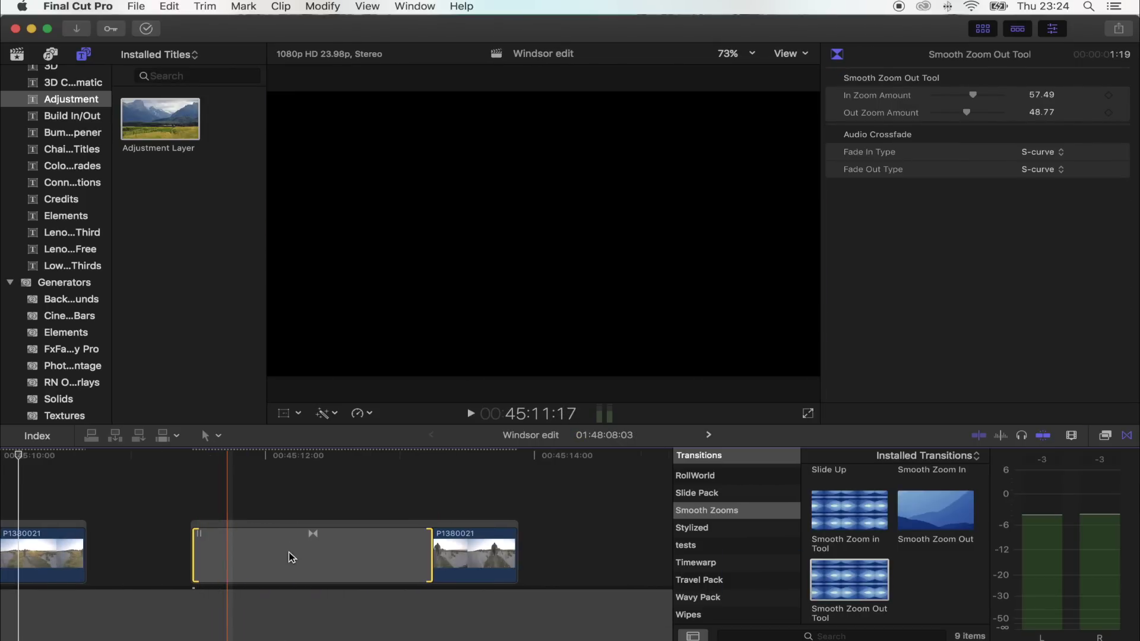
- Lift the transition and its following P1380021 clip into a connected storyline above
scroll(302, 541, left, 4)
click(391, 523)
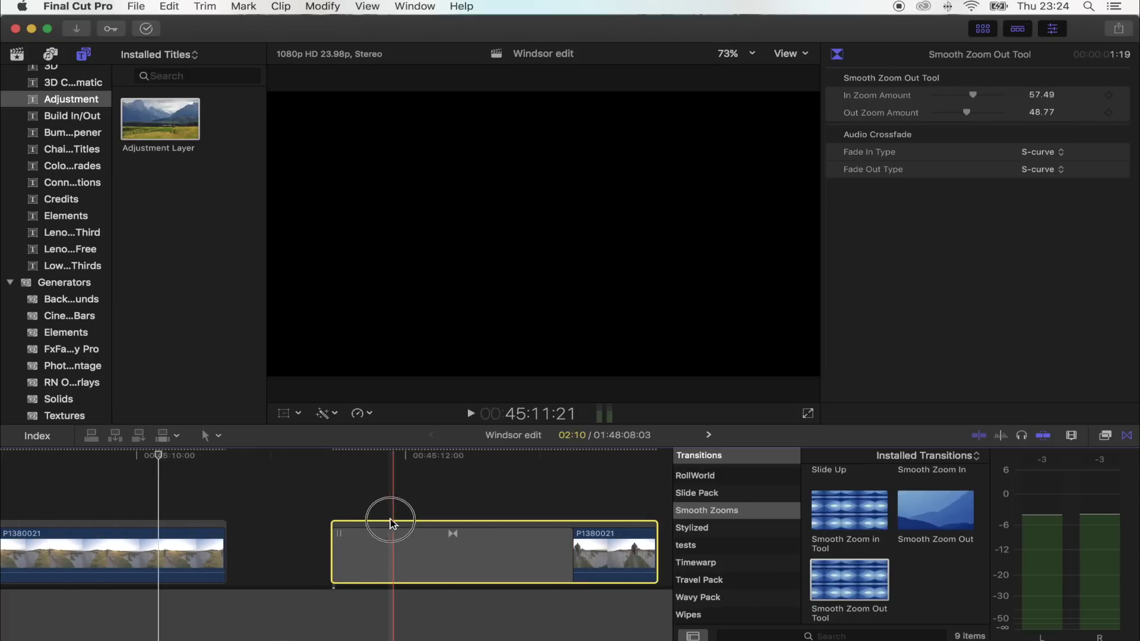
drag(209, 478, 161, 480)
scroll(178, 499, left, 3)
scroll(264, 504, up, 1)
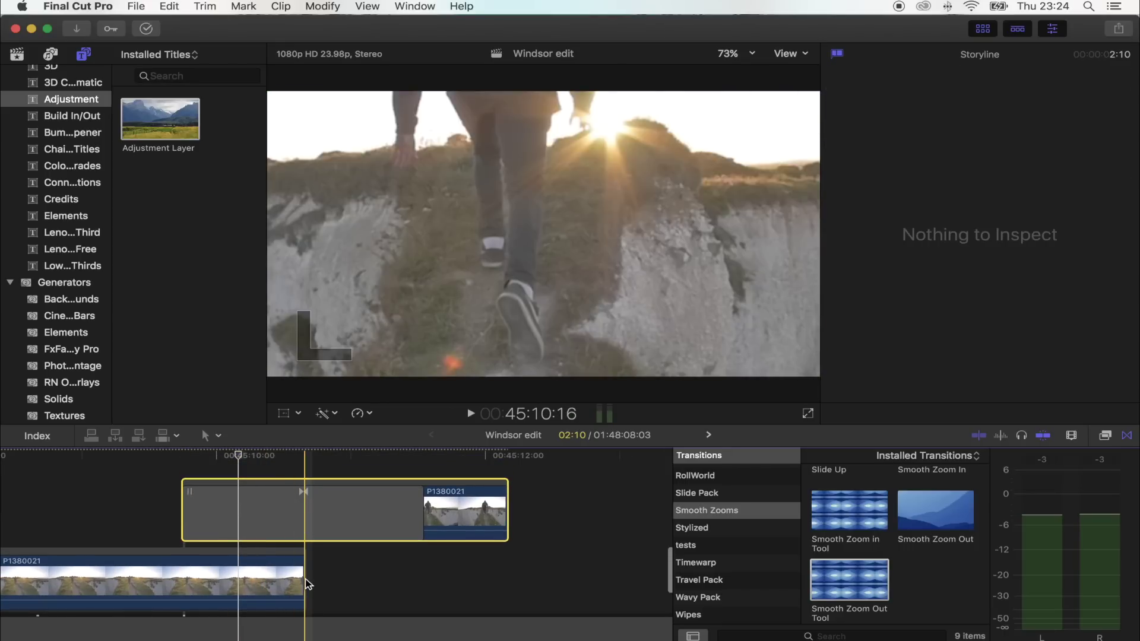
click(288, 515)
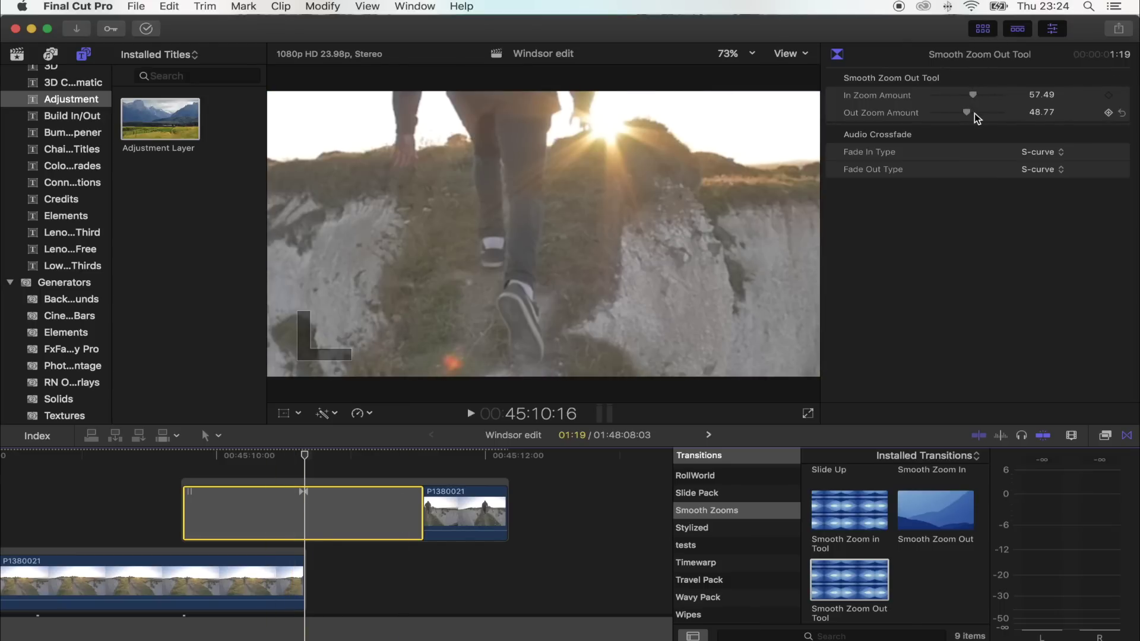
- Set the connected transition's Out Zoom Amount to 48.05 and In Zoom Amount to 37.06
drag(969, 117, 967, 117)
key(Left)
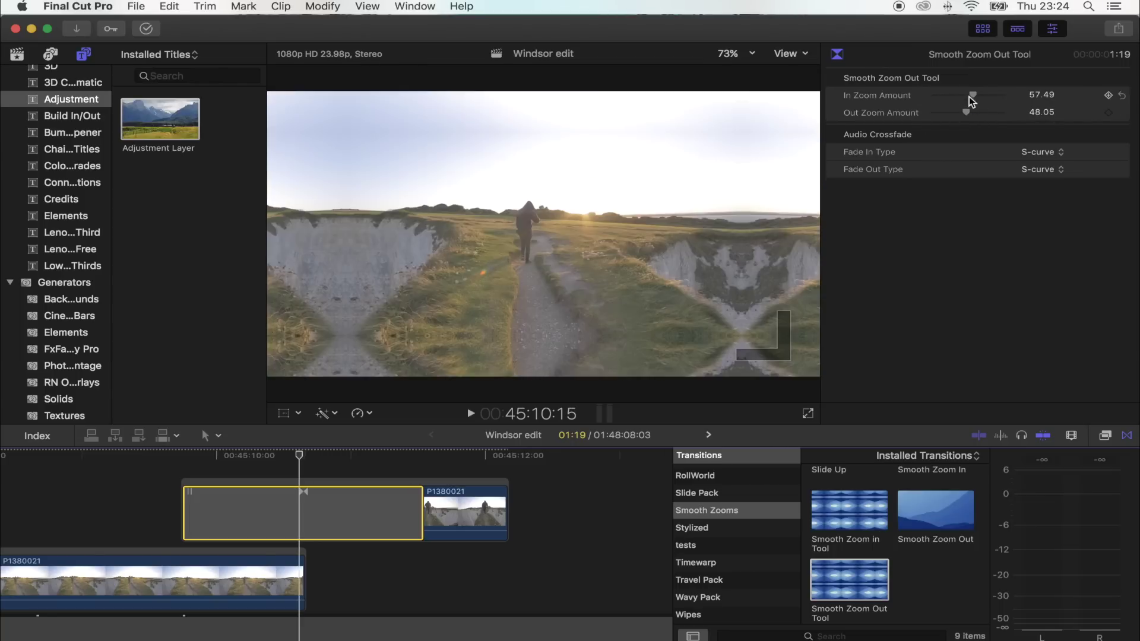
mouse_move(973, 95)
mouse_down()
mouse_move(941, 101)
mouse_move(962, 102)
mouse_up()
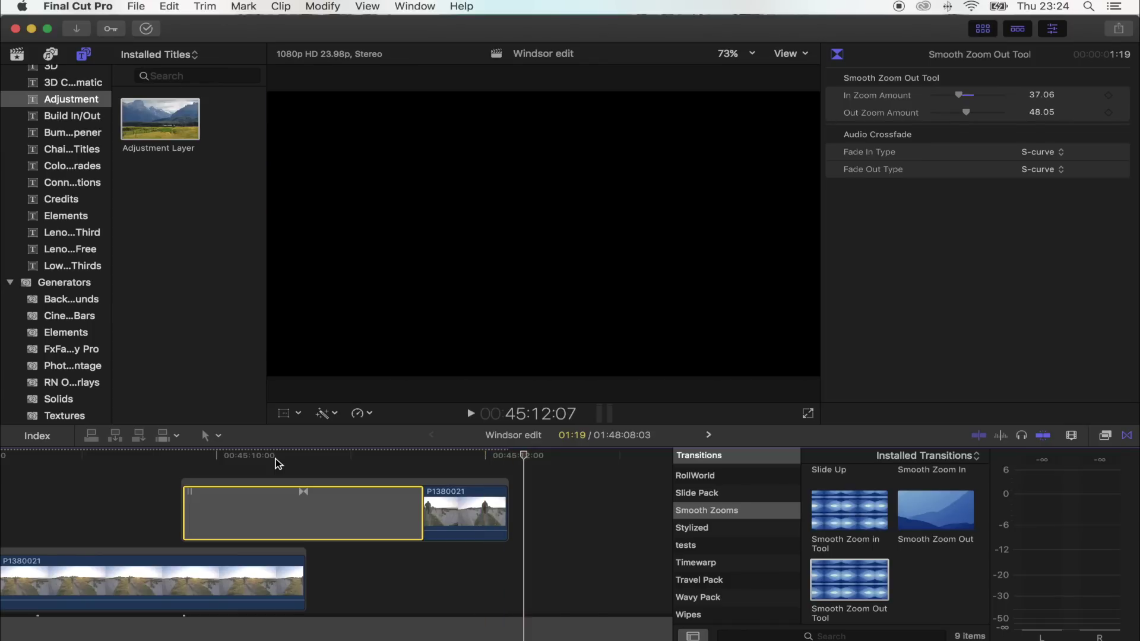
scroll(297, 511, right, 3)
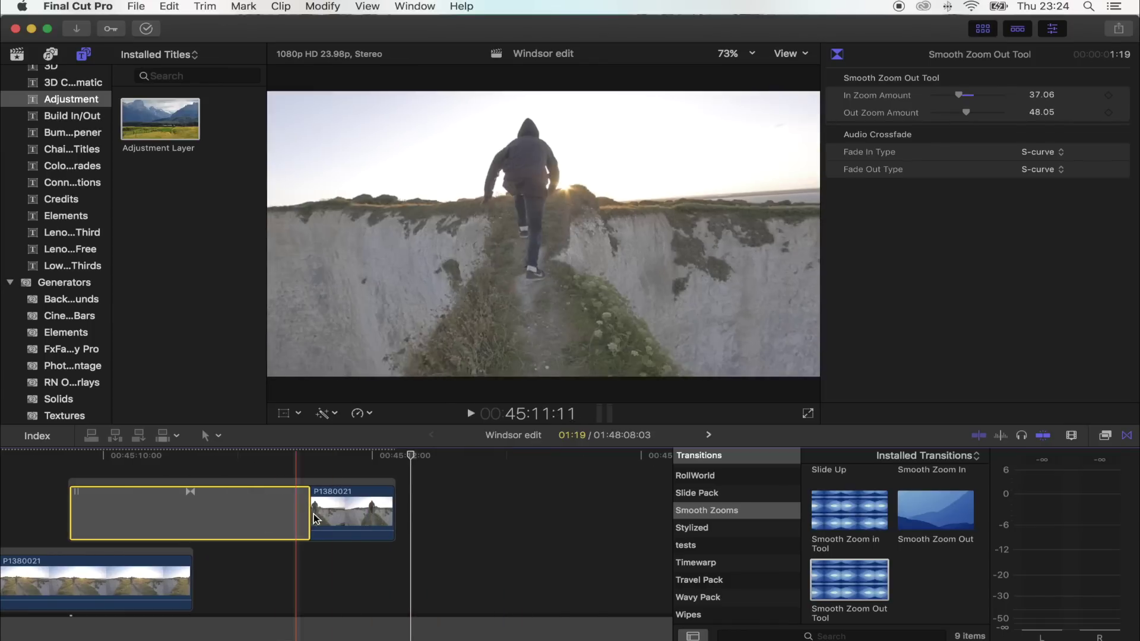
click(394, 565)
key(super+minus)
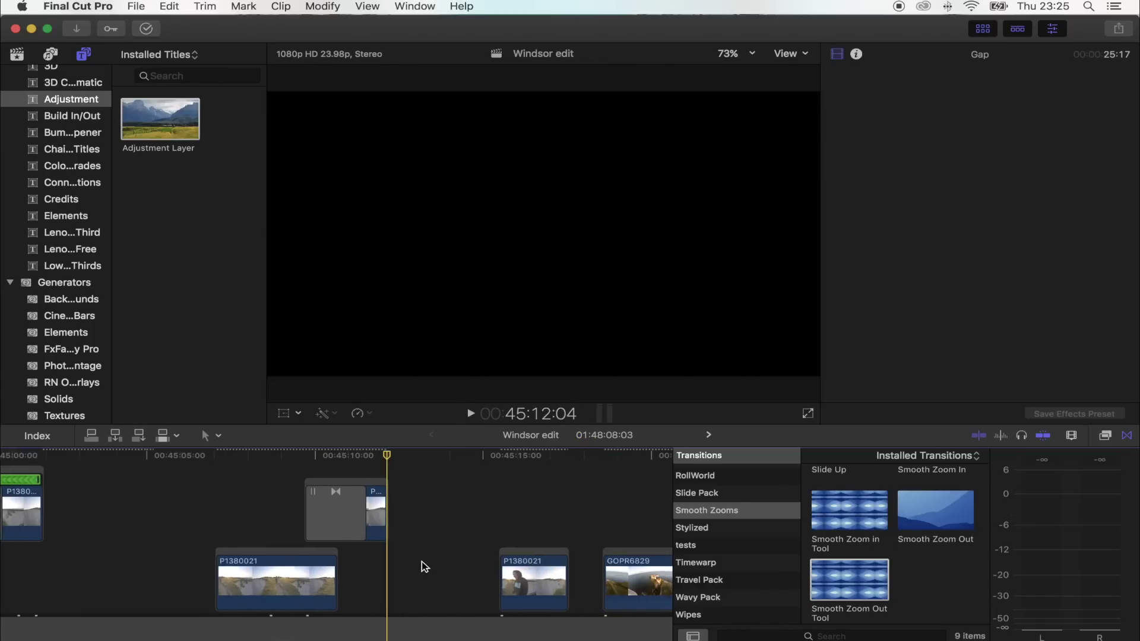
- Add a Smooth Zoom Out Tool transition at the start of the next P1380021 clip
scroll(422, 565, right, 2)
click(461, 569)
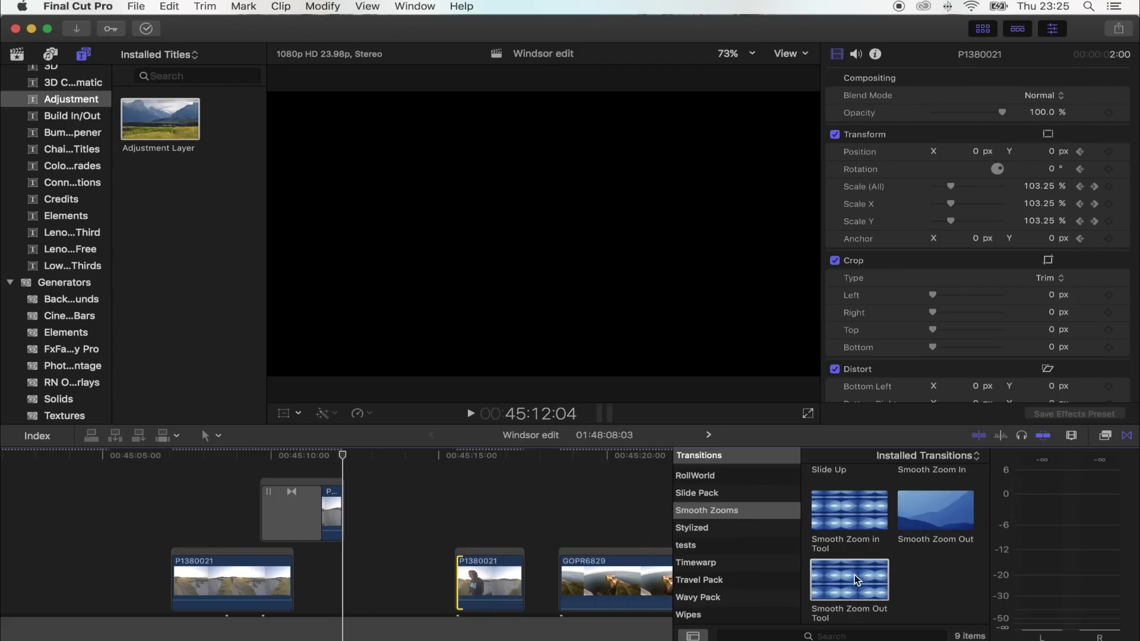
drag(855, 581, 459, 558)
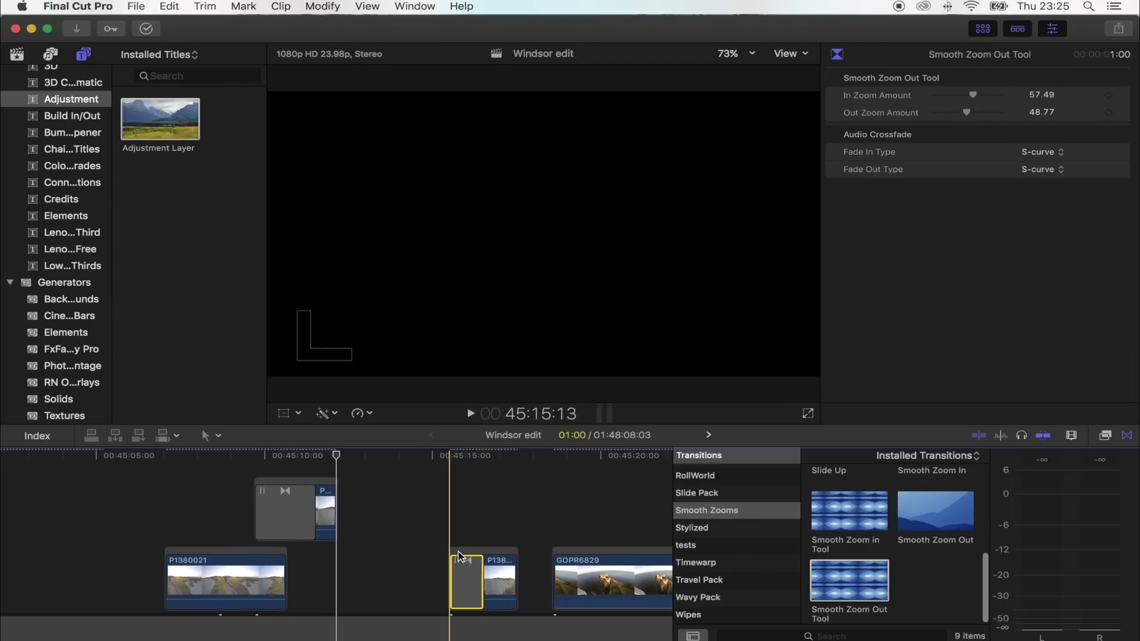
- Lengthen the new transition to about 1:23
key(super+equal)
key(super+equal)
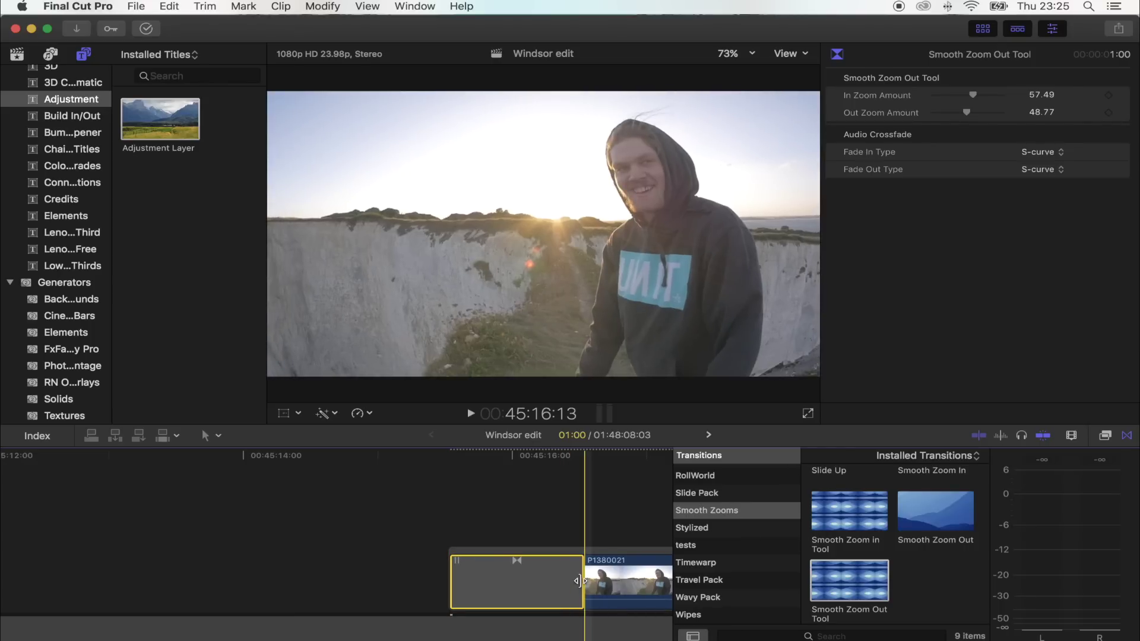
drag(587, 583, 649, 585)
scroll(582, 581, right, 5)
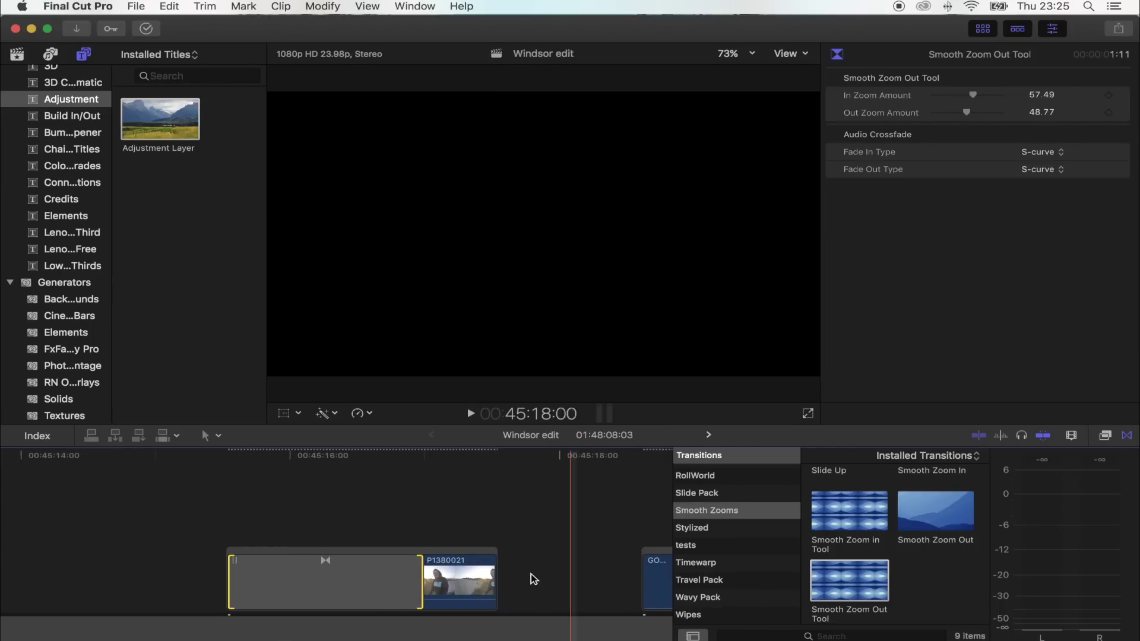
drag(423, 579, 467, 577)
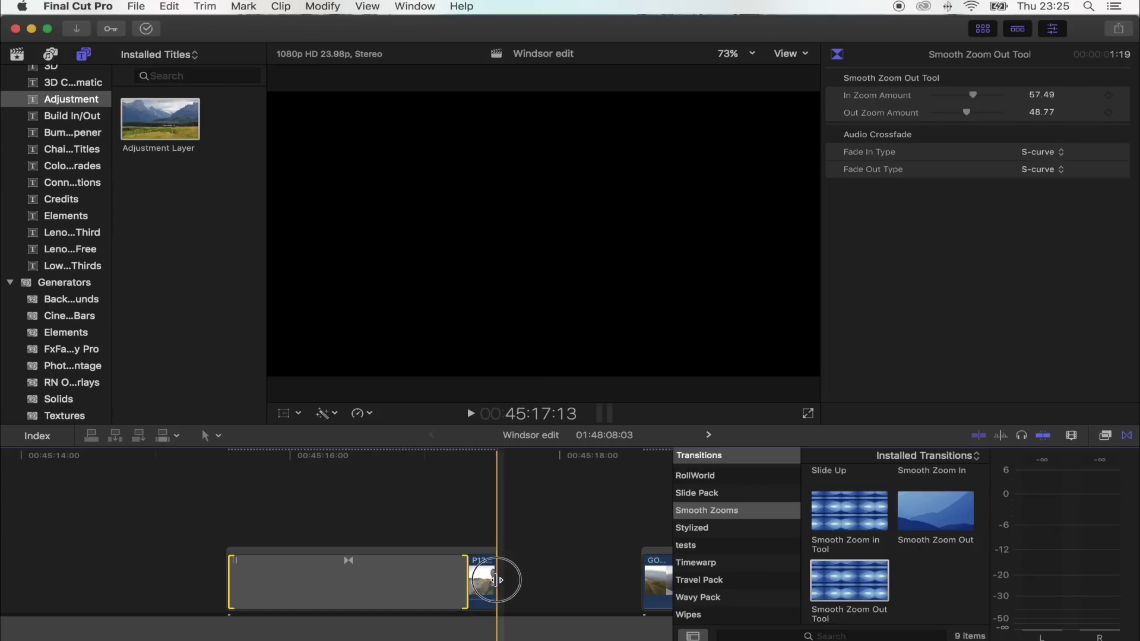
key(super+minus)
key(super+minus)
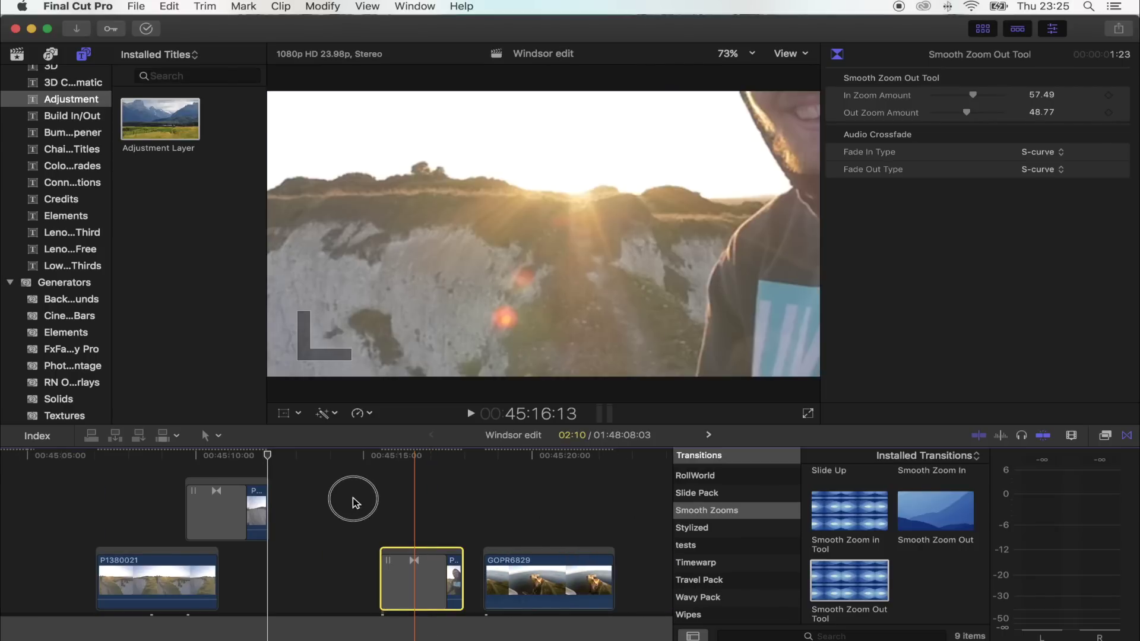
- Lift the second transition and clip above the first storyline and slide them earlier to overlap
drag(298, 457, 258, 459)
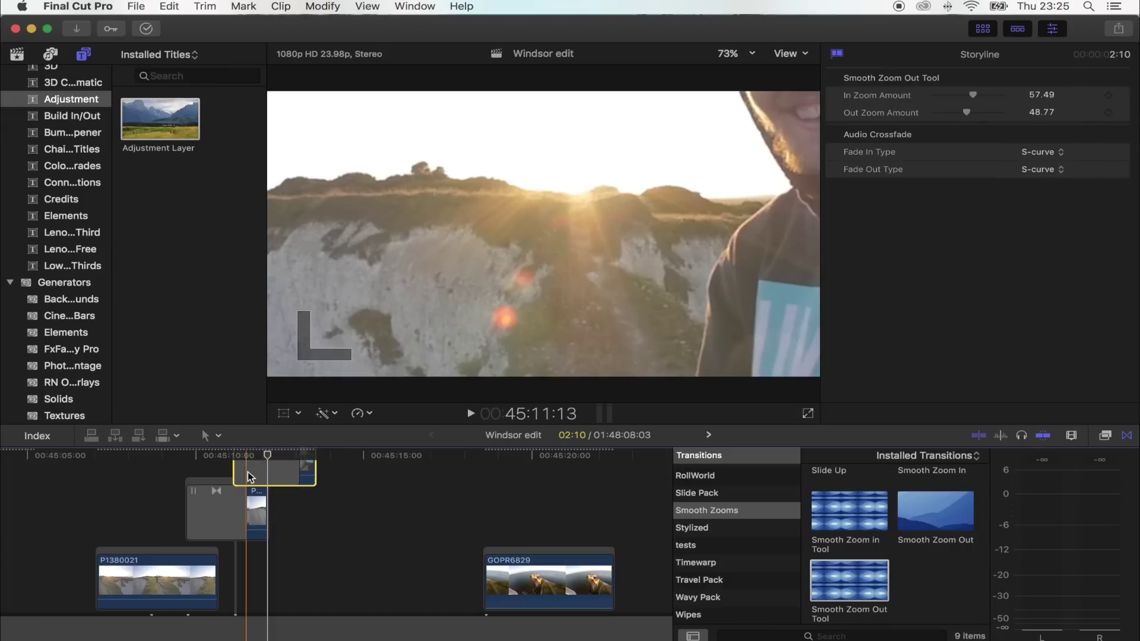
key(super+equal)
key(super+equal)
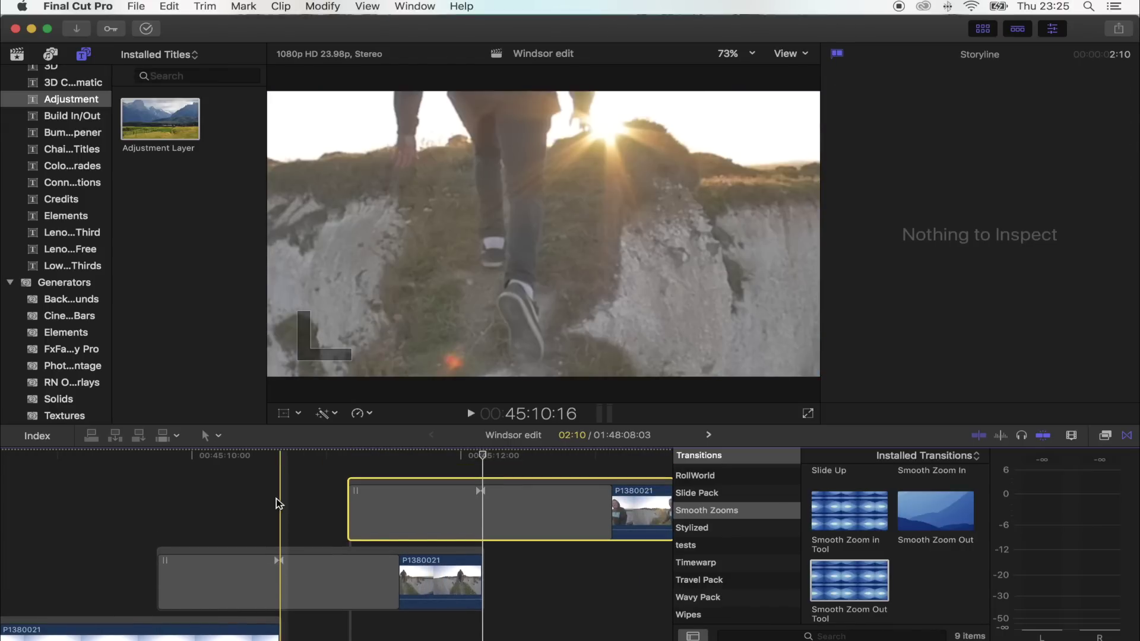
click(391, 484)
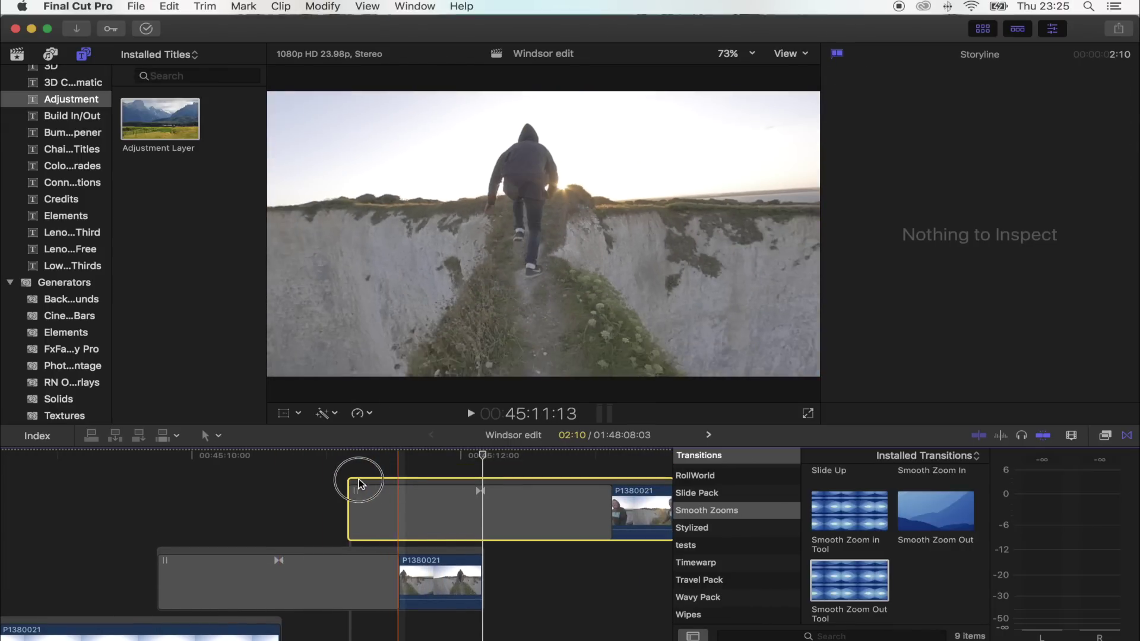
drag(359, 484, 284, 588)
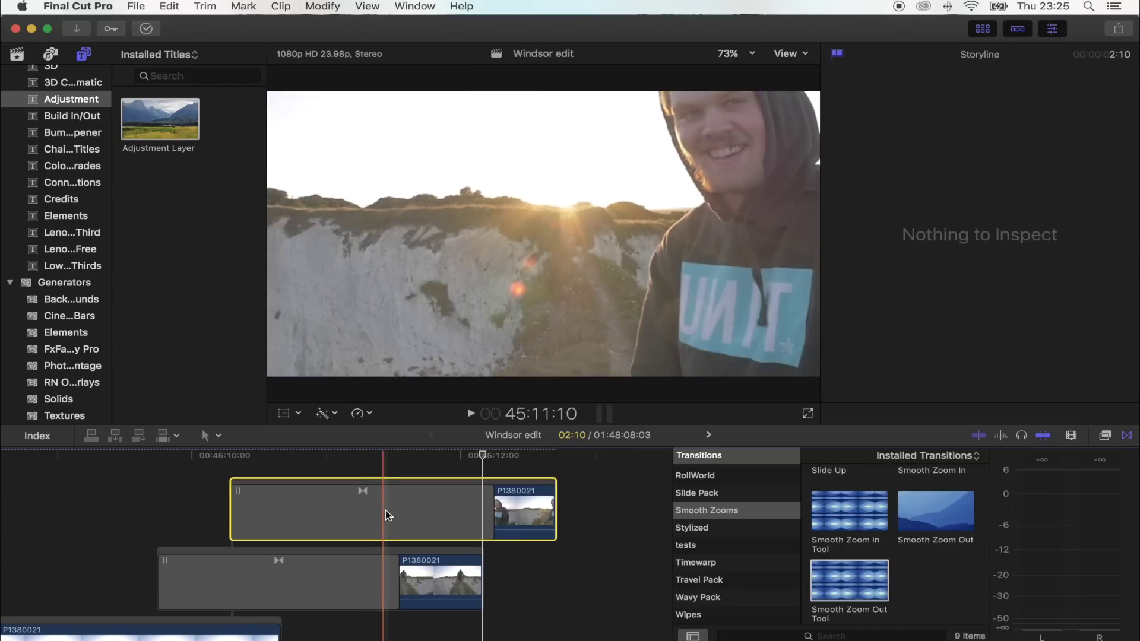
click(526, 564)
scroll(349, 518, right, 4)
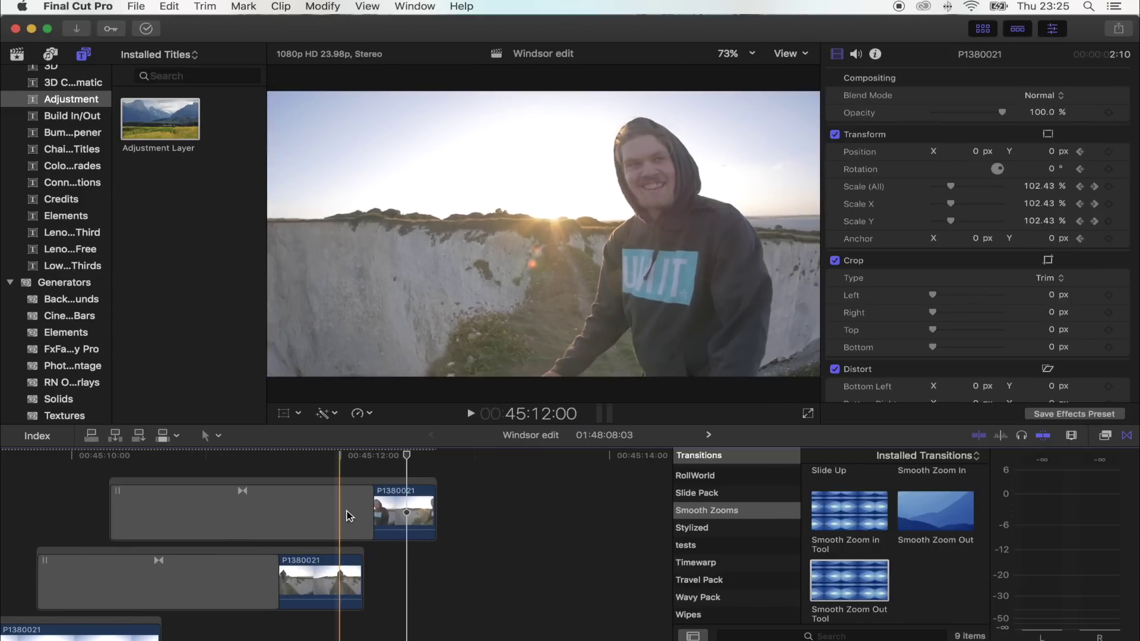
key(super+minus)
key(super+minus)
- Retime GOPR6829 to Reverse Normal (100%) and add a lengthened Smooth Zoom Out Tool transition before it
scroll(394, 542, right, 2)
scroll(394, 541, down, 2)
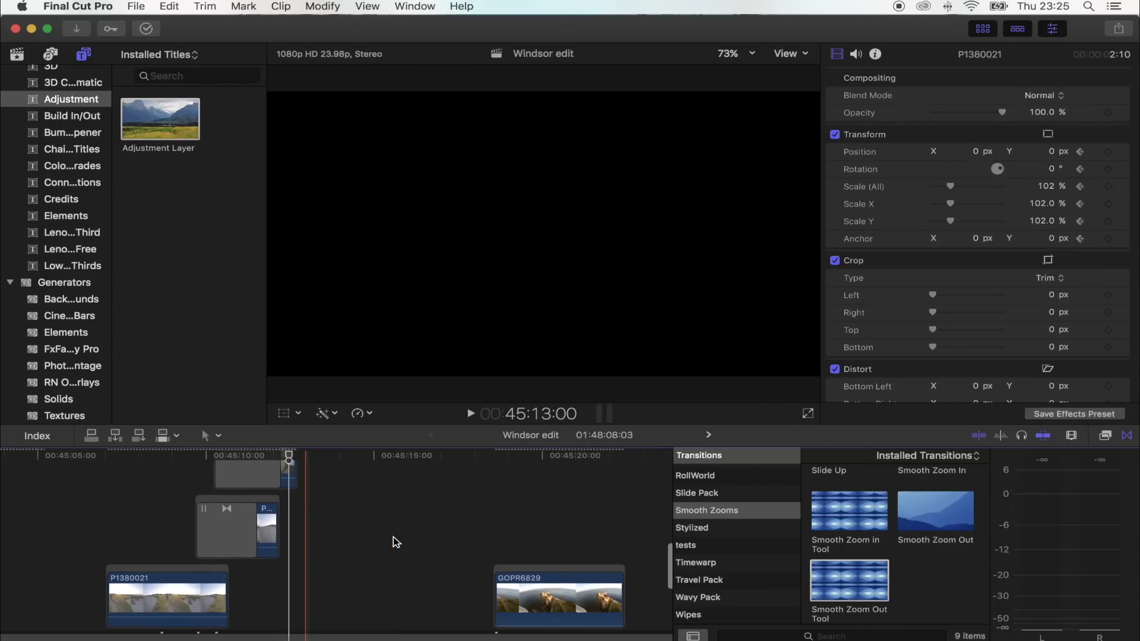
click(551, 598)
key(super+r)
drag(849, 582, 594, 605)
drag(526, 563, 288, 499)
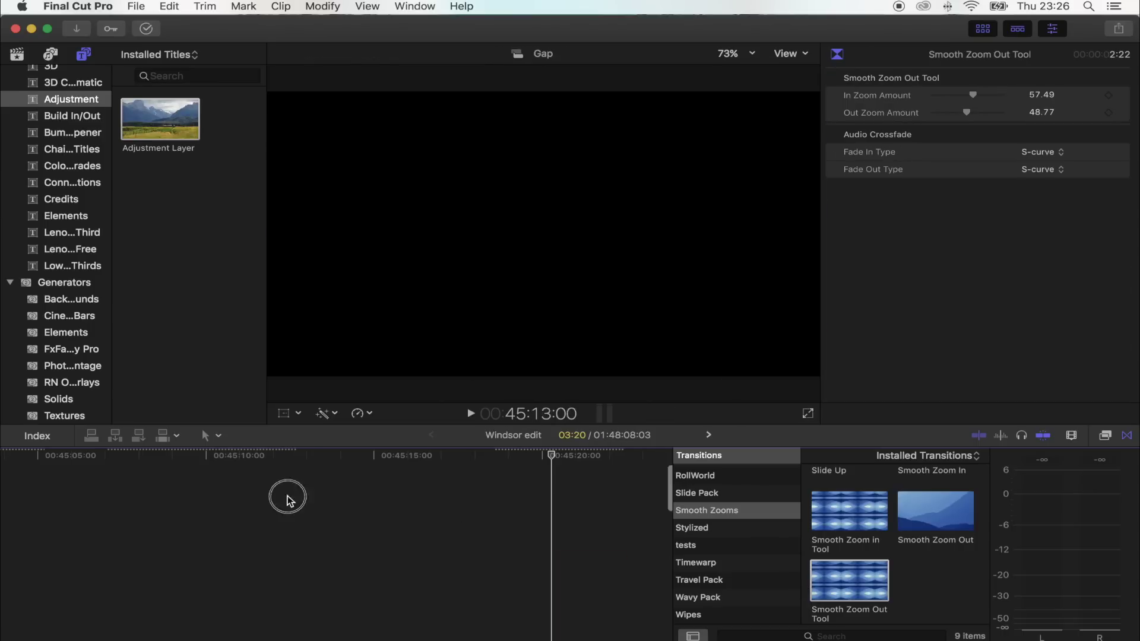
key(super+equal)
key(super+equal)
- Move the GOPR6829 storyline over the earlier clips as a third overlapping layer
drag(212, 502, 65, 501)
scroll(237, 503, left, 3)
drag(249, 504, 448, 540)
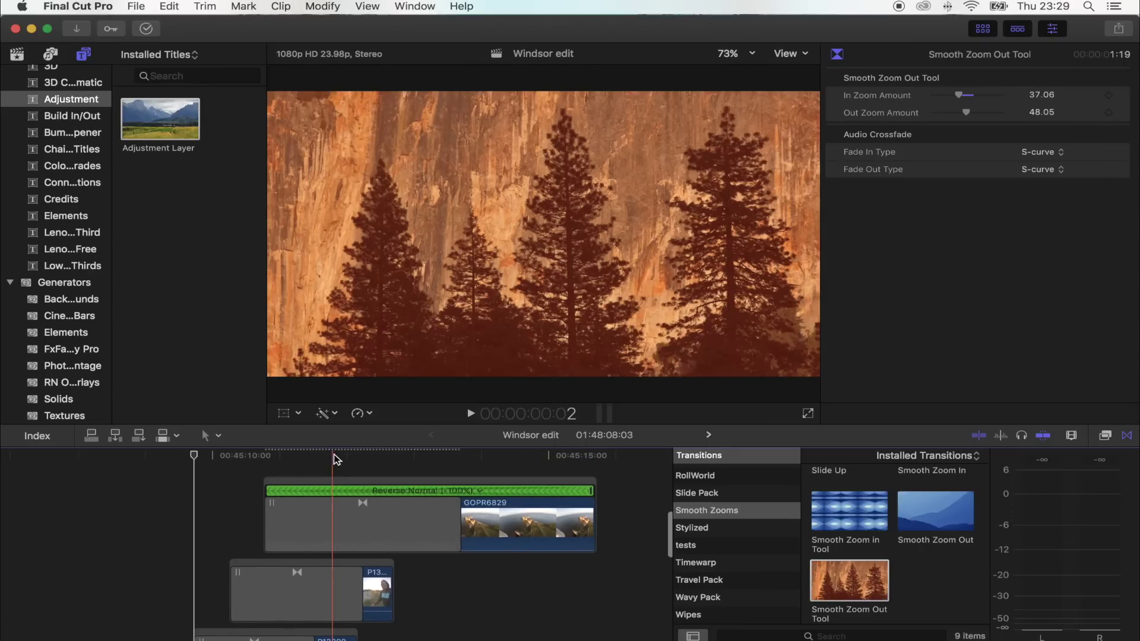
- Scrub the timeline from the start of the stack to preview the continuous zoom-out
click(333, 455)
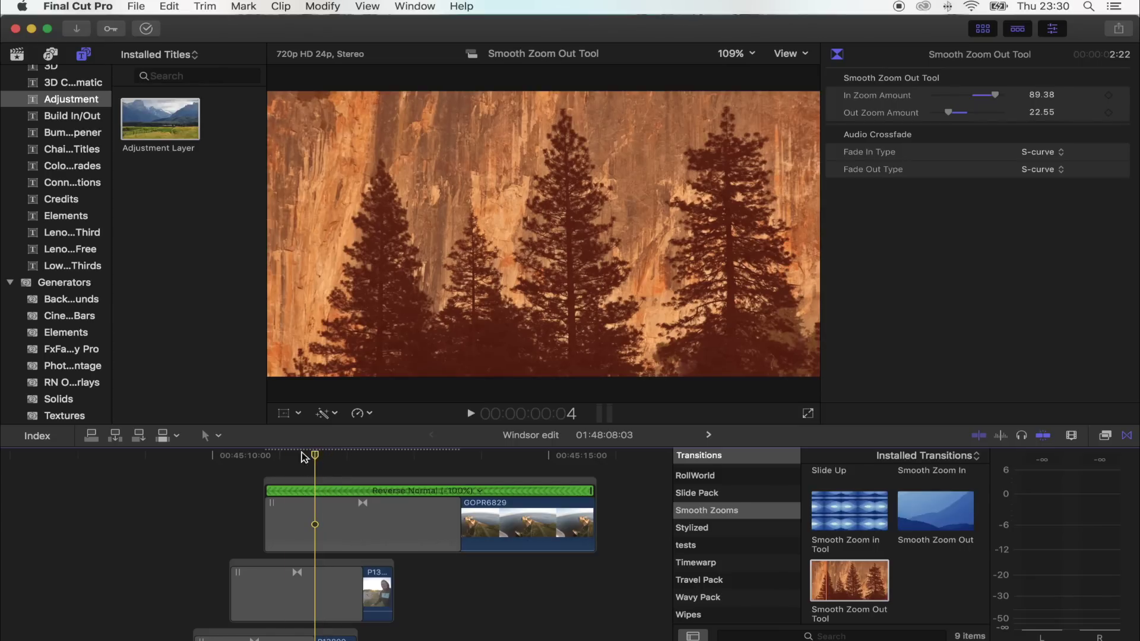
drag(247, 456, 210, 453)
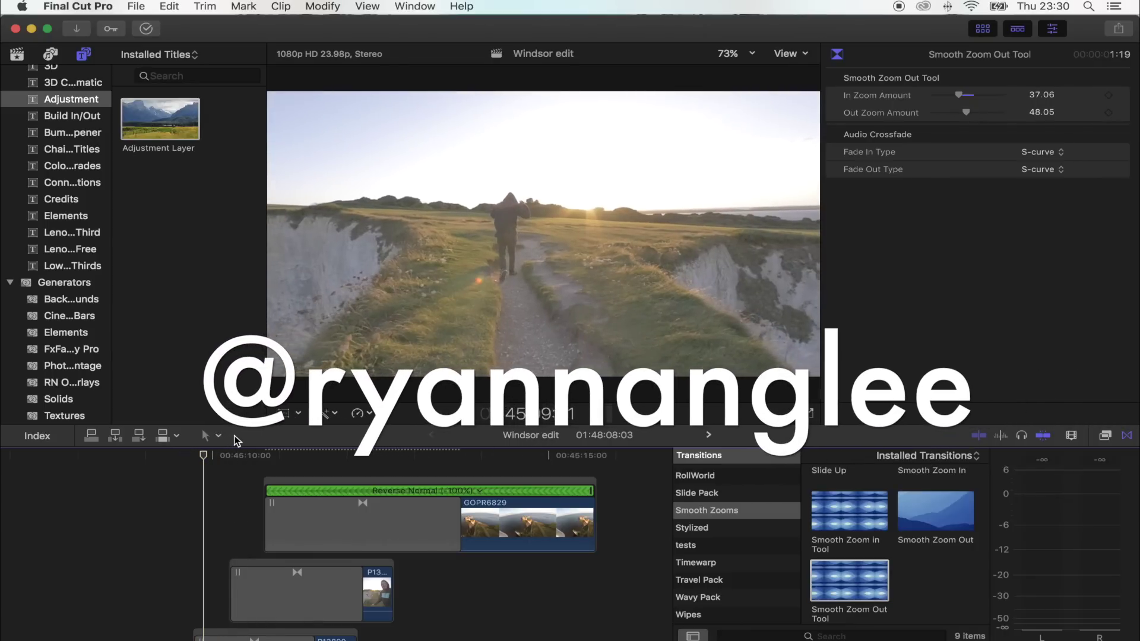
mouse_move(175, 456)
mouse_down()
mouse_move(156, 455)
mouse_move(169, 455)
mouse_up()
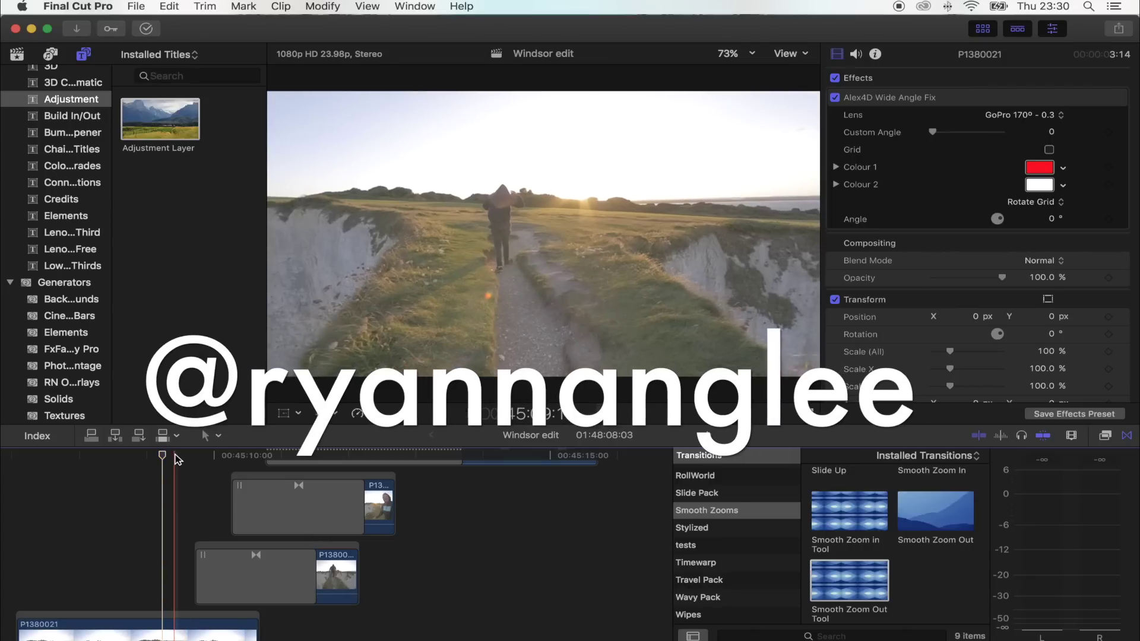